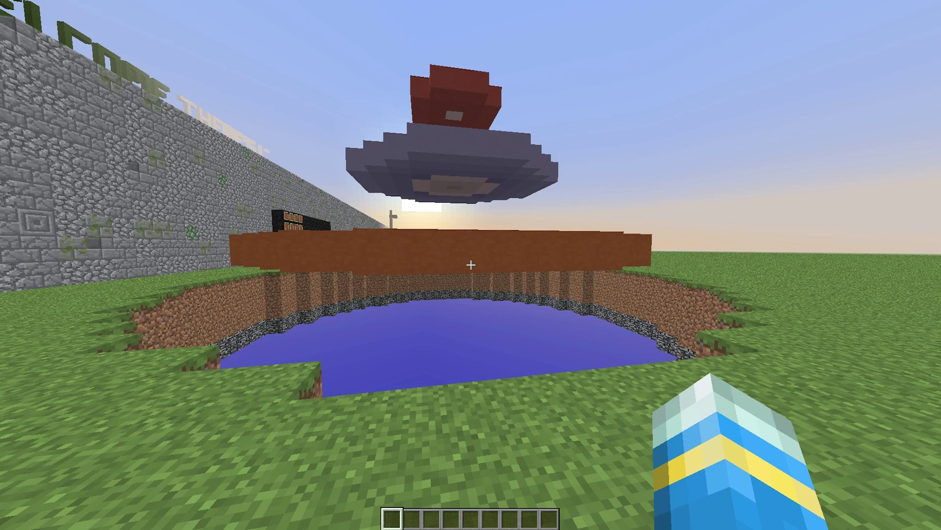
{"action": "key", "text": "w"}
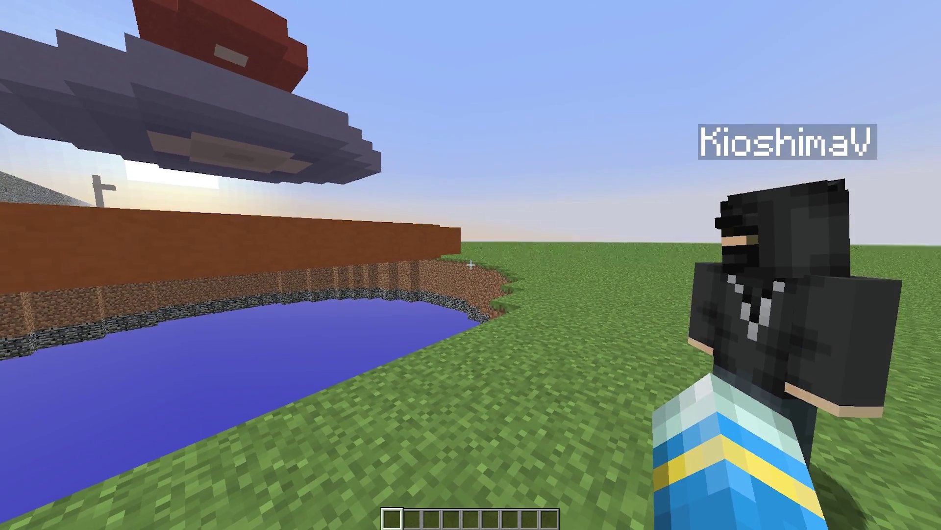
{"action": "key", "text": "w"}
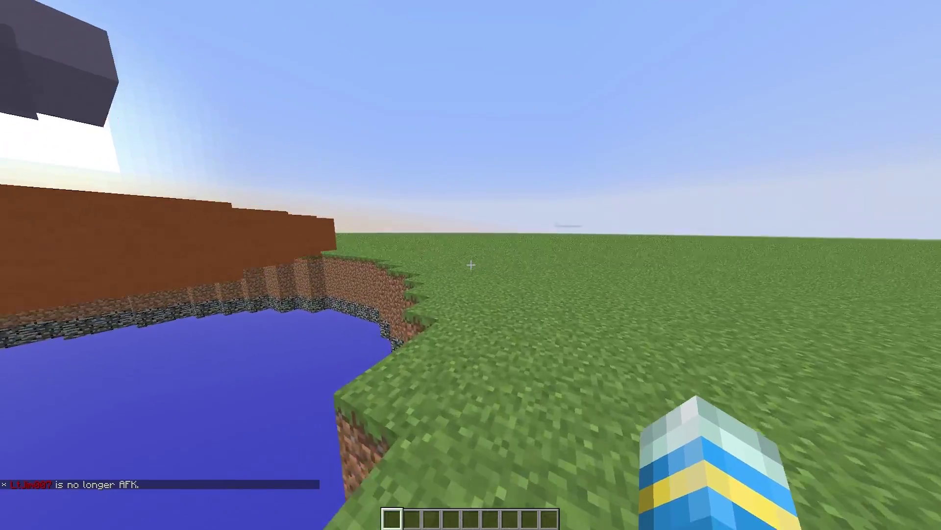
{"action": "key", "text": "d"}
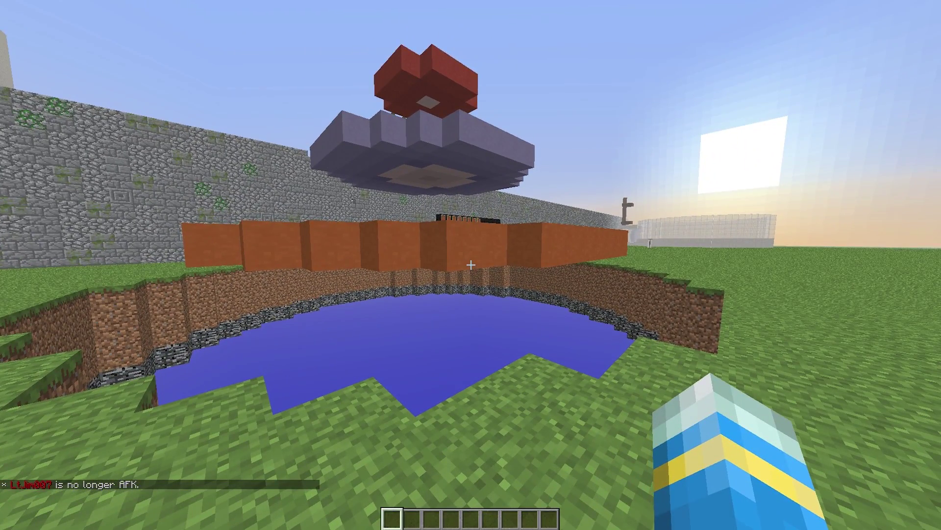
Run /dr to list the plugin's arena commands and read through the help output
{"action": "key", "text": "slash"}
{"action": "type", "text": "dr"}
{"action": "key", "text": "Return"}
{"action": "key", "text": "t"}
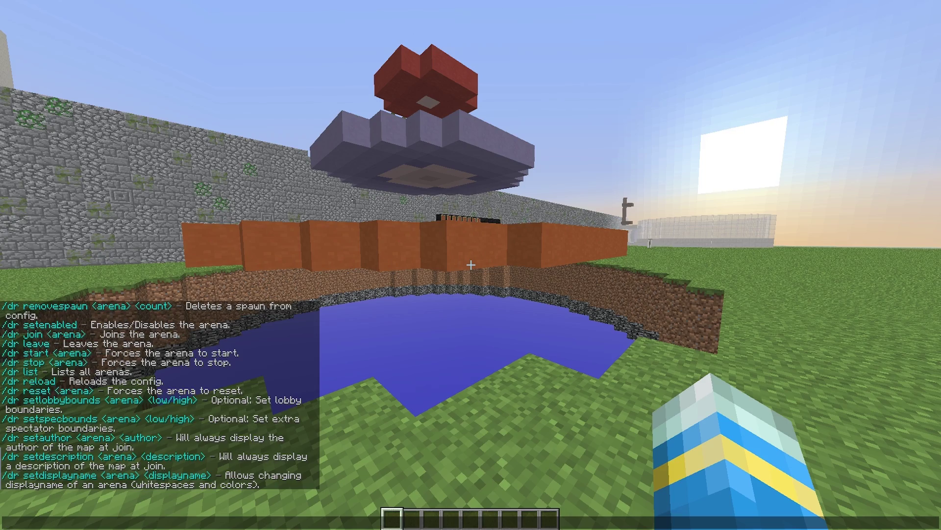
{"action": "scroll", "coordinate": [160, 395], "scroll_direction": "up", "scroll_amount": 20}
{"action": "key", "text": "Escape"}
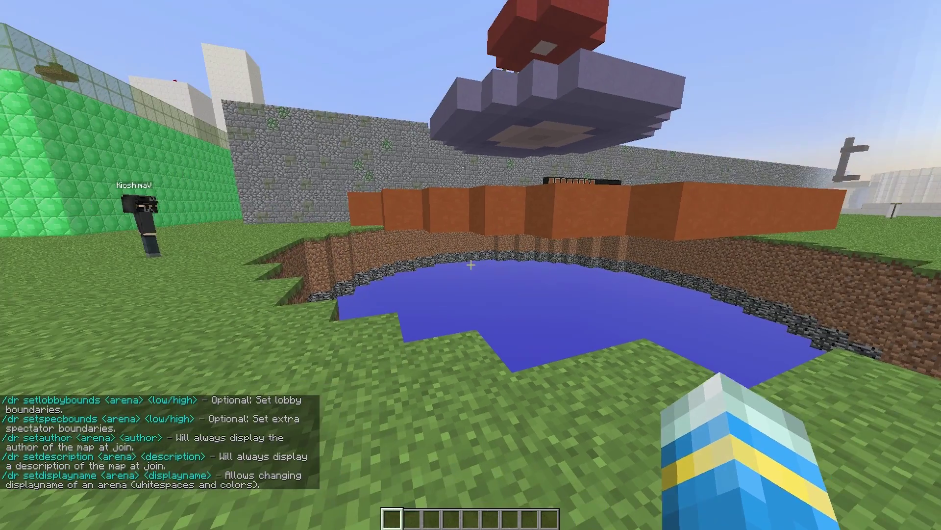
Fly up onto the topmost red platform and set the first spawn point of arena yt there
{"action": "key", "text": "space"}
{"action": "key", "text": "space"}
{"action": "key", "text": "space"}
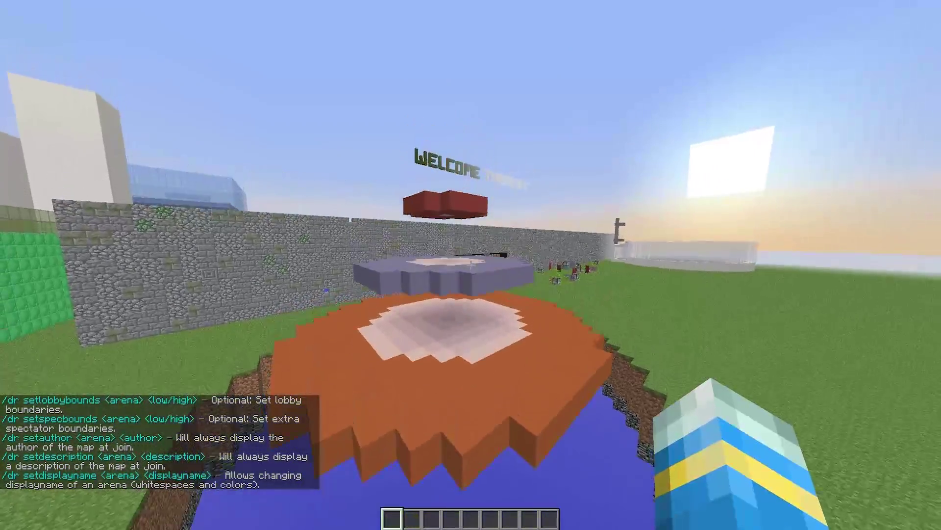
{"action": "key", "text": "w"}
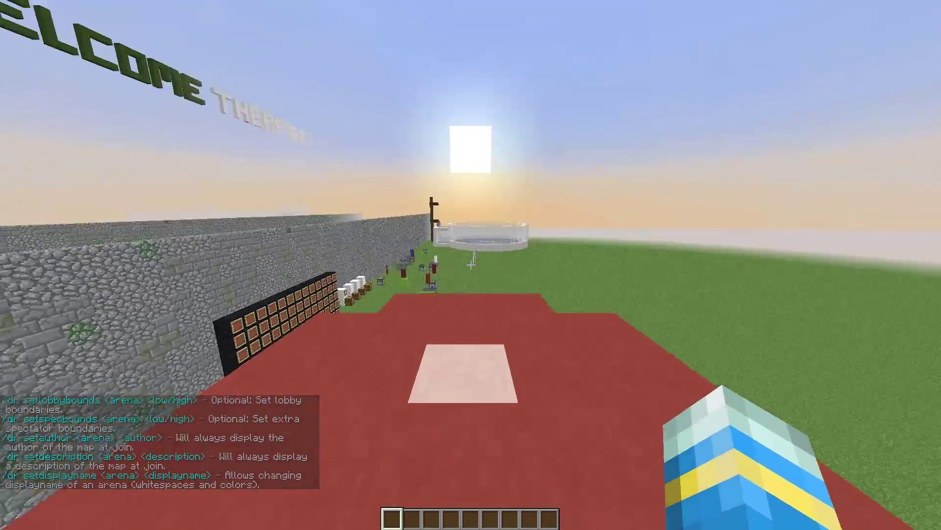
{"action": "key", "text": "t"}
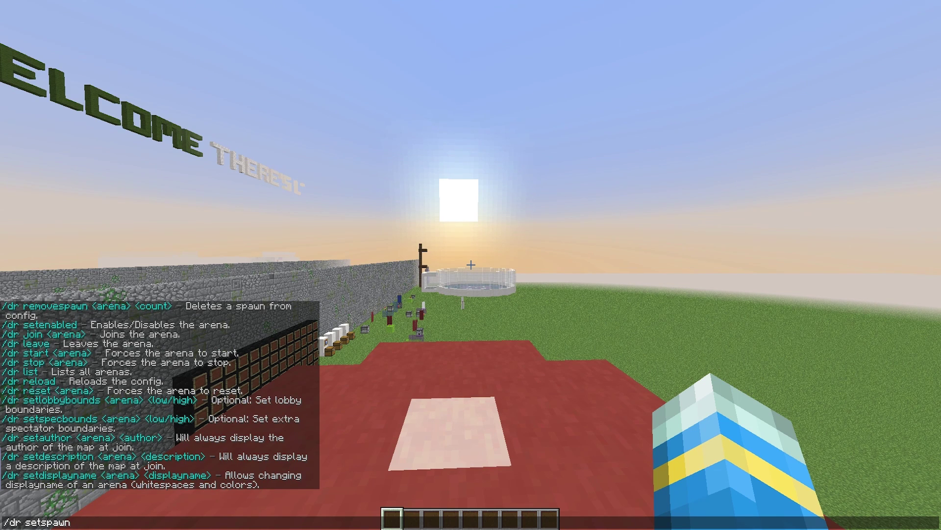
{"action": "type", "text": "/dr setspawn y"}
{"action": "key", "text": "Return"}
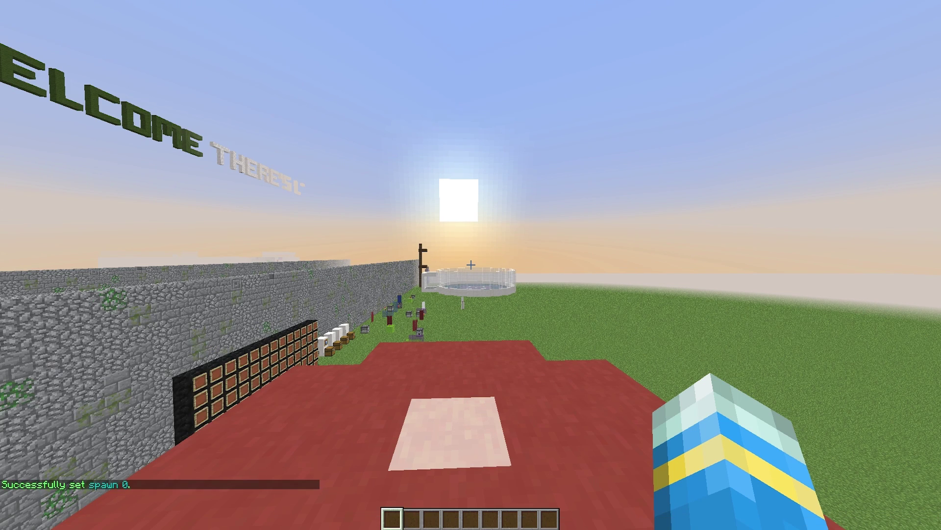
Add three more spawn points for arena yt on the red platform by repeating the setspawn command
{"action": "key", "text": "t"}
{"action": "key", "text": "Up"}
{"action": "key", "text": "Return"}
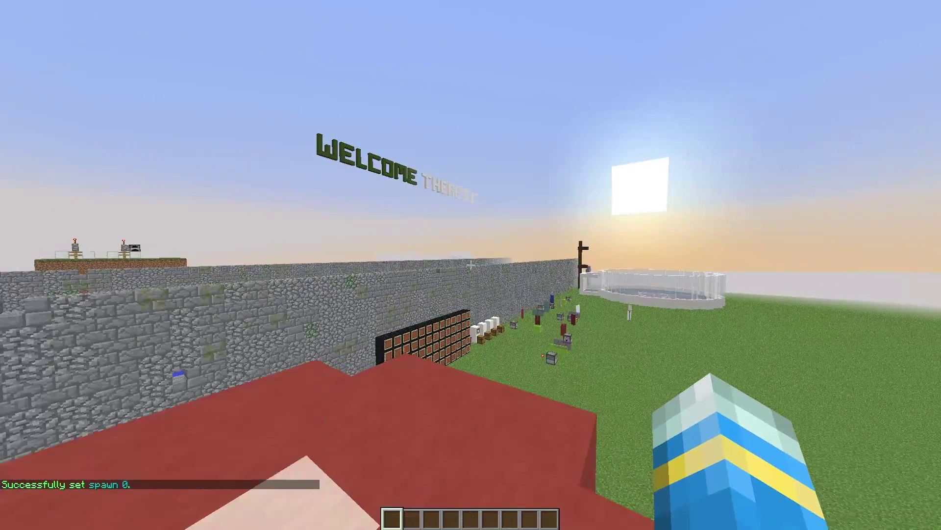
{"action": "key", "text": "t"}
{"action": "key", "text": "Up"}
{"action": "key", "text": "Return"}
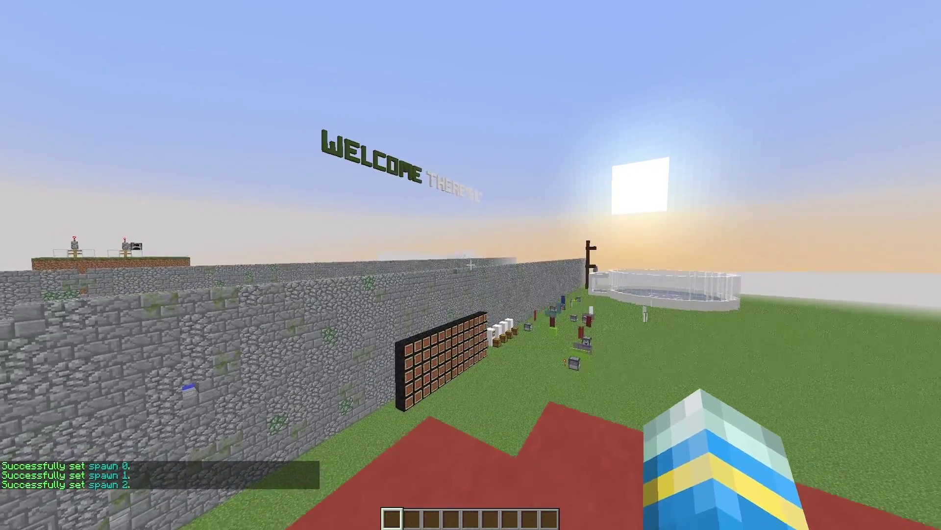
{"action": "key", "text": "t"}
{"action": "key", "text": "Up"}
{"action": "key", "text": "Return"}
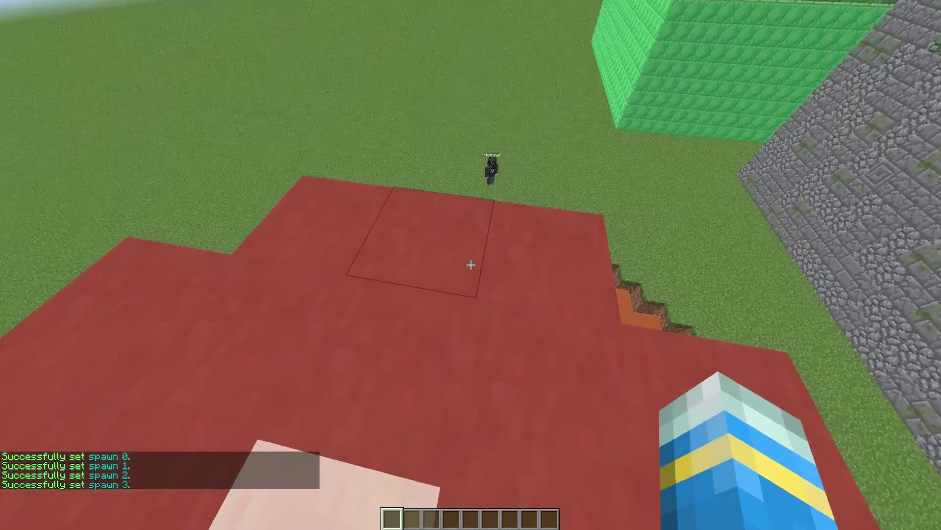
Fly down to the grass in front of the water pit and set the main lobby there with /dr setmainlobby
{"action": "key", "text": "w"}
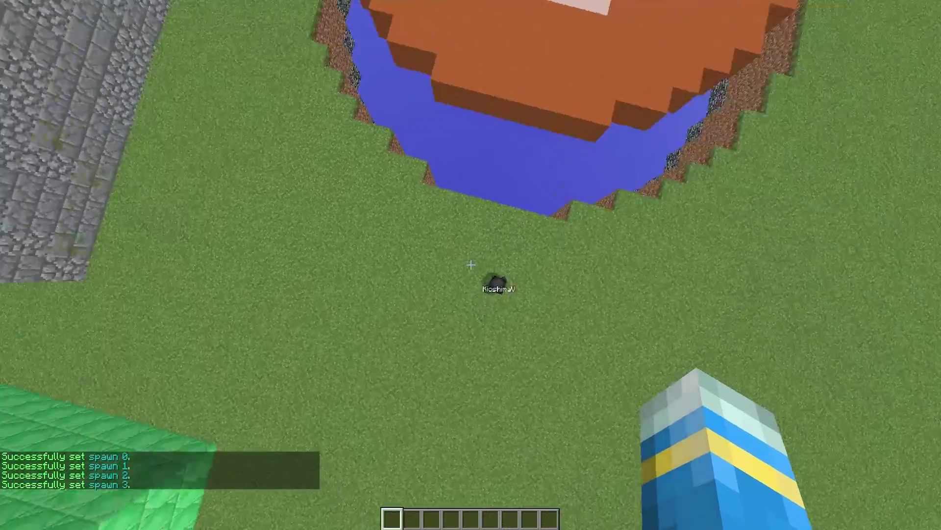
{"action": "key", "text": "w"}
{"action": "key", "text": "t"}
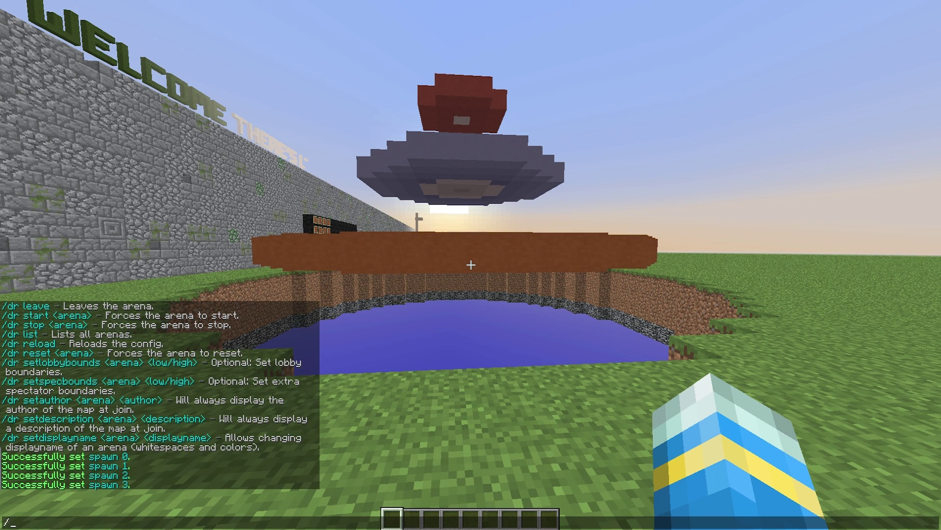
{"action": "type", "text": "/dr setmainlobby"}
{"action": "key", "text": "Return"}
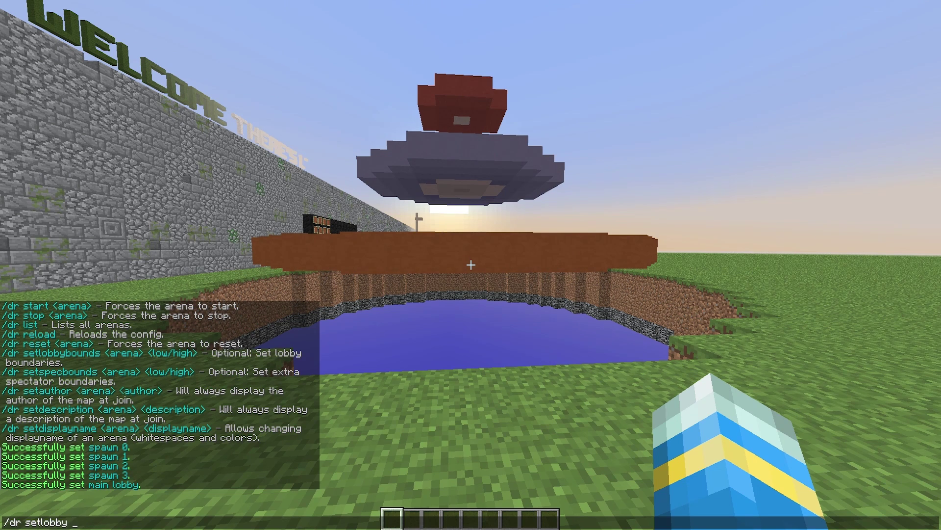
Set the waiting lobby of arena yt at the same spot and review the command help
{"action": "type", "text": "yt"}
{"action": "key", "text": "Return"}
{"action": "key", "text": "t"}
{"action": "scroll", "coordinate": [470, 265], "scroll_direction": "up", "scroll_amount": 3}
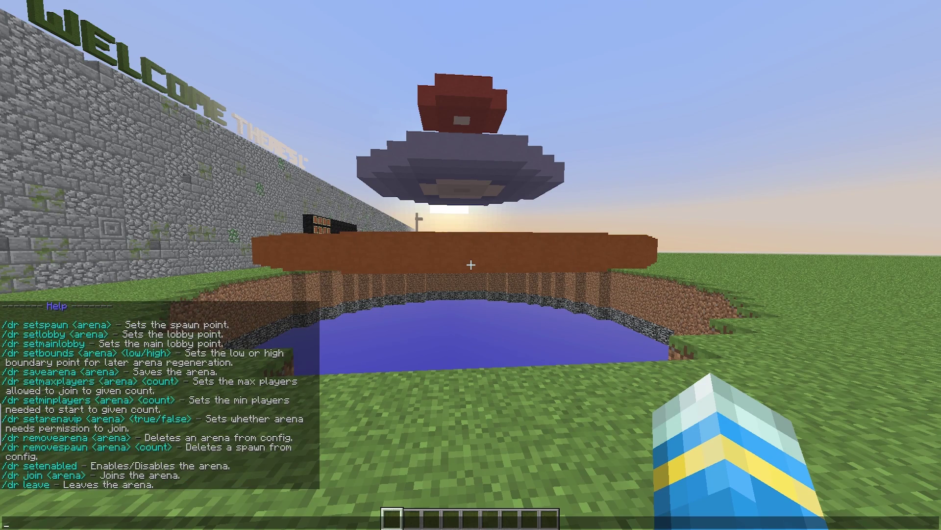
{"action": "key", "text": "Escape"}
Move down into the edge of the water pit below the platforms and set the low boundary of arena yt
{"action": "key", "text": "w"}
{"action": "key", "text": "a"}
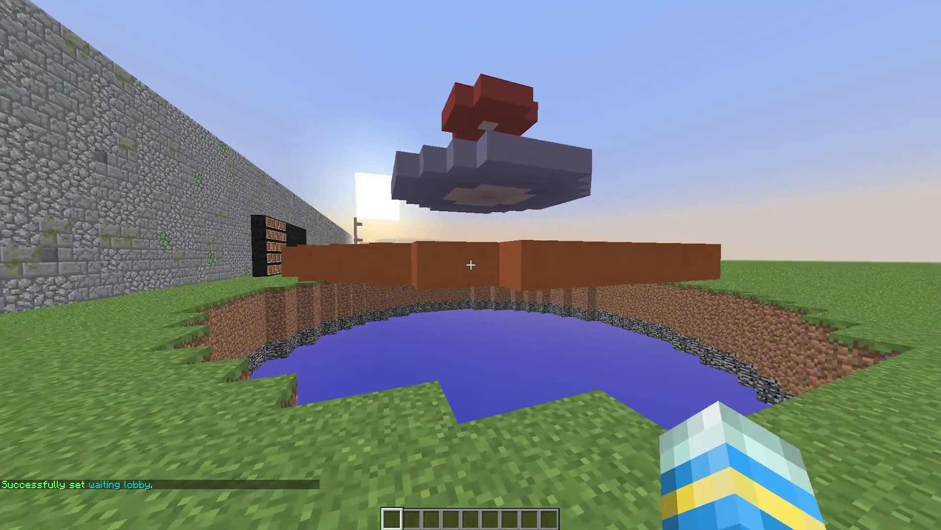
{"action": "key", "text": "w"}
{"action": "key", "text": "space"}
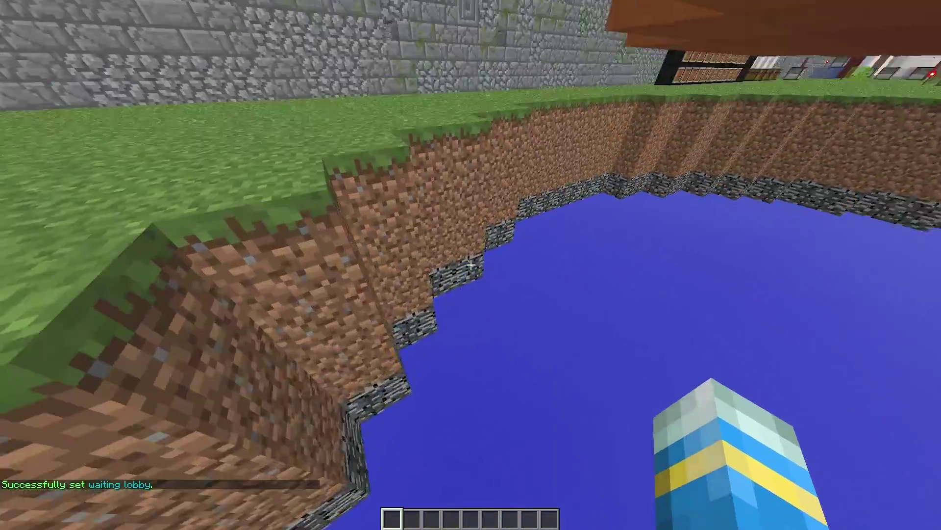
{"action": "key", "text": "t"}
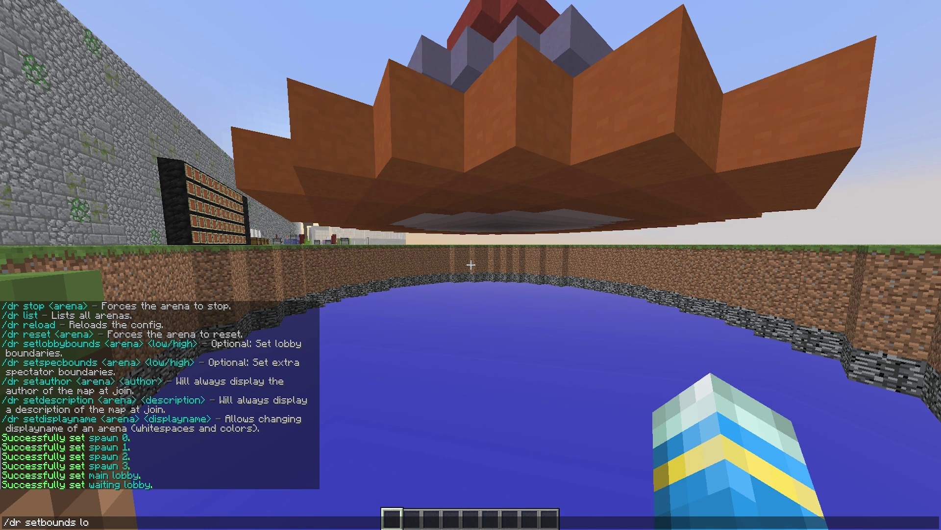
{"action": "type", "text": "/dr setbounds low"}
{"action": "key", "text": "Return"}
{"action": "key", "text": "t"}
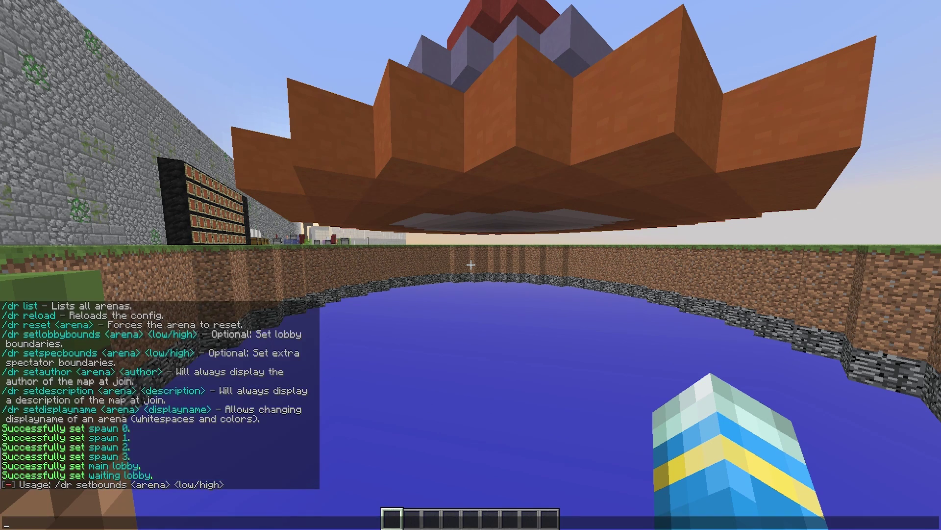
{"action": "type", "text": "/dr setbounds yt lo"}
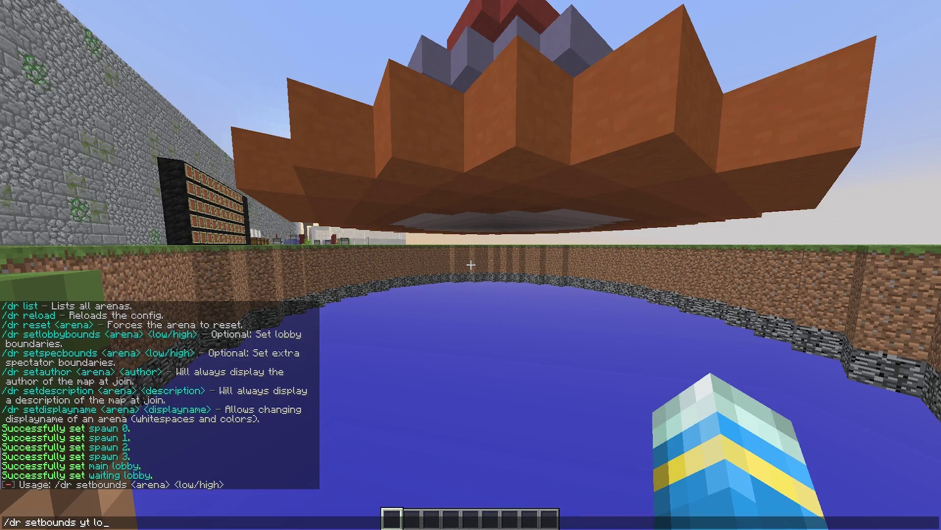
{"action": "type", "text": "w"}
{"action": "key", "text": "Return"}
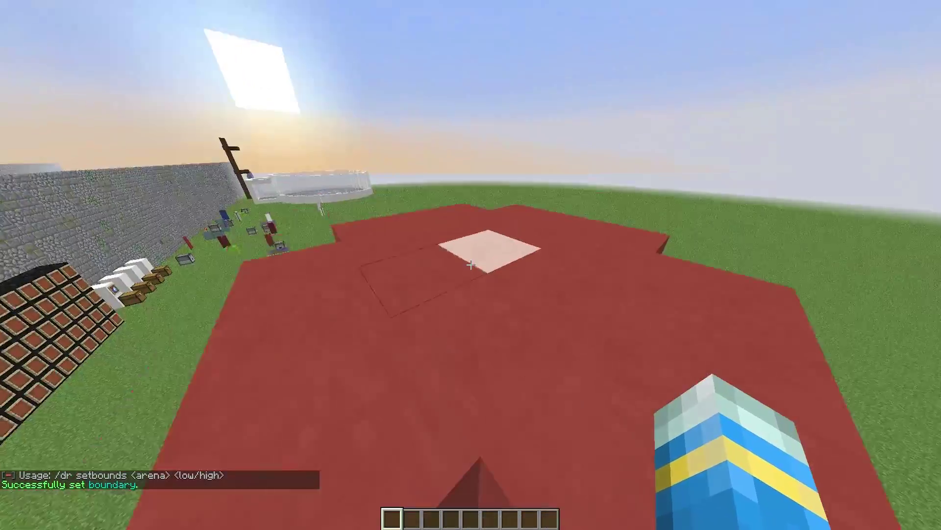
Fly high above the platforms to the far side of the pit and set the high boundary of arena yt
{"action": "key", "text": "space"}
{"action": "key", "text": "w"}
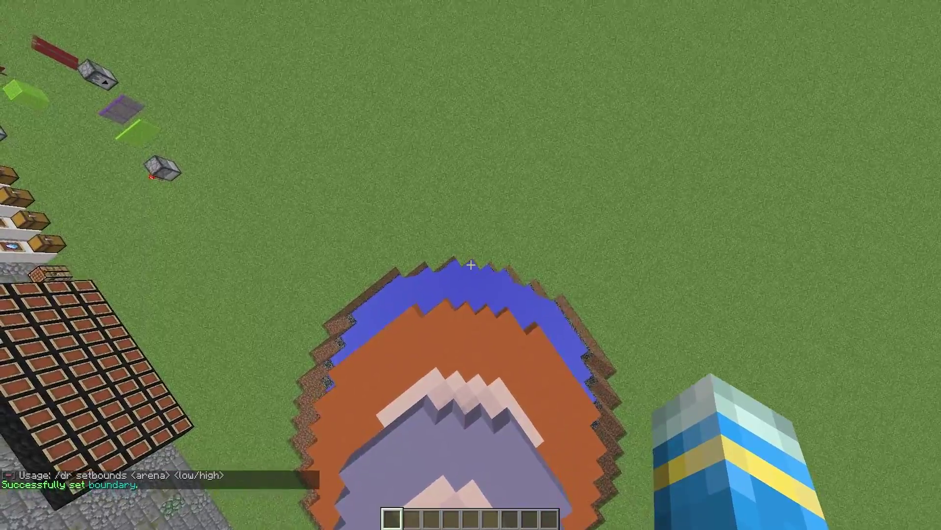
{"action": "key", "text": "t"}
{"action": "key", "text": "Up"}
{"action": "key", "text": "BackSpace"}
{"action": "key", "text": "BackSpace"}
{"action": "key", "text": "BackSpace"}
{"action": "type", "text": "hig"}
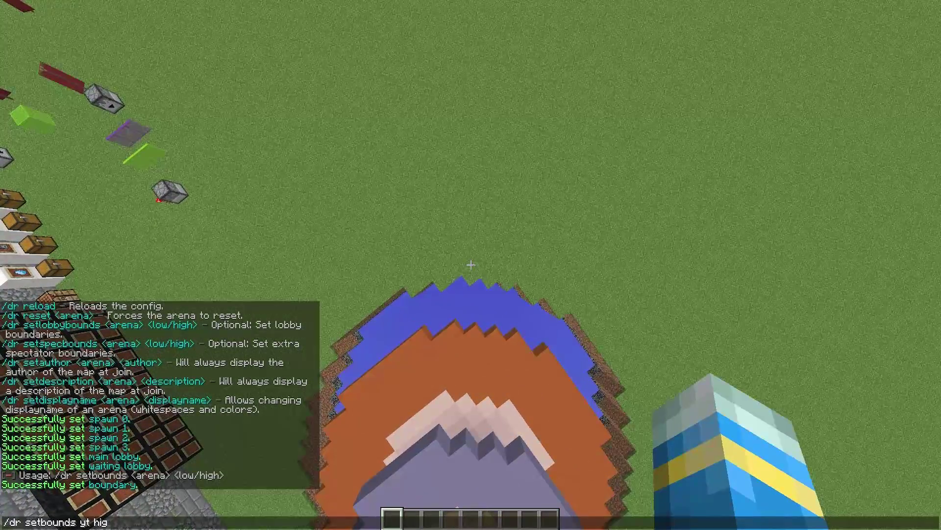
{"action": "type", "text": "h"}
{"action": "key", "text": "Return"}
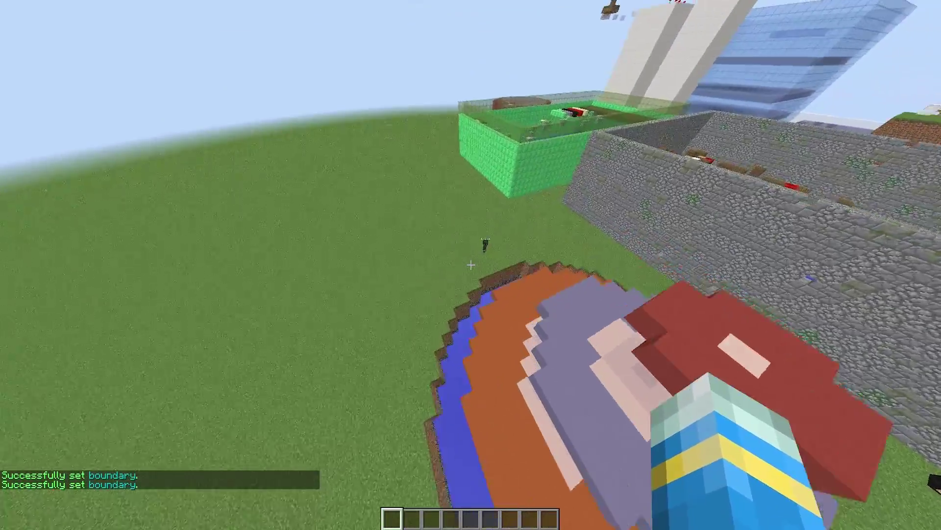
Return to the grass beside the pit, check the command help and set the minimum players of arena yt to 2
{"action": "key", "text": "w"}
{"action": "key", "text": "shift"}
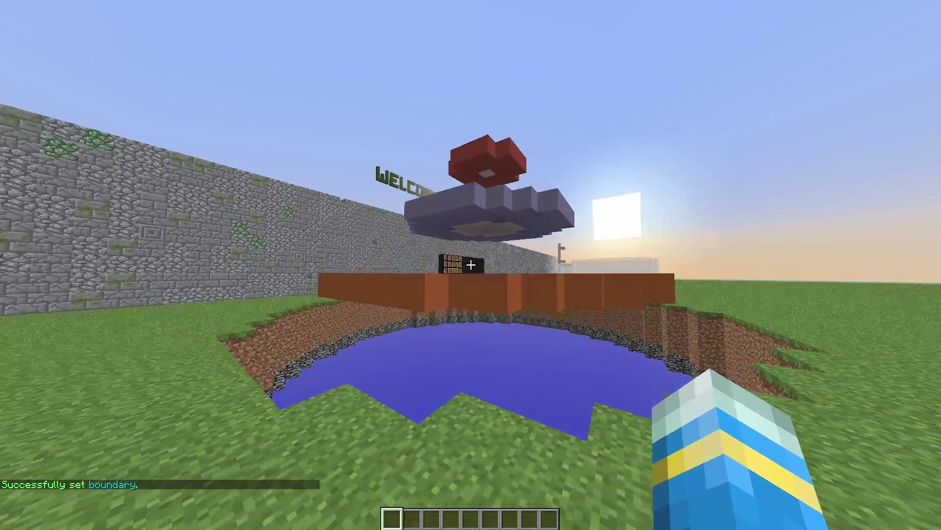
{"action": "key", "text": "t"}
{"action": "scroll", "coordinate": [157, 392], "scroll_direction": "up", "scroll_amount": 2}
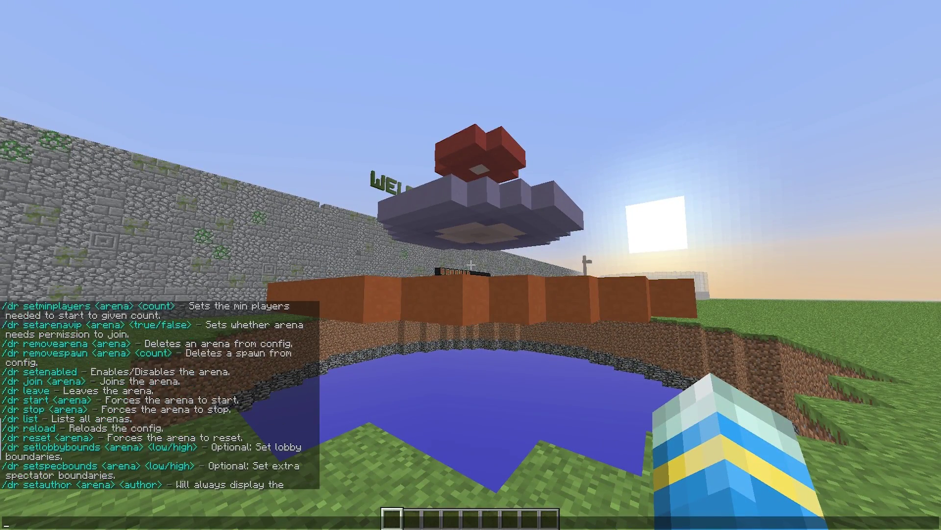
{"action": "scroll", "coordinate": [157, 392], "scroll_direction": "up", "scroll_amount": 1}
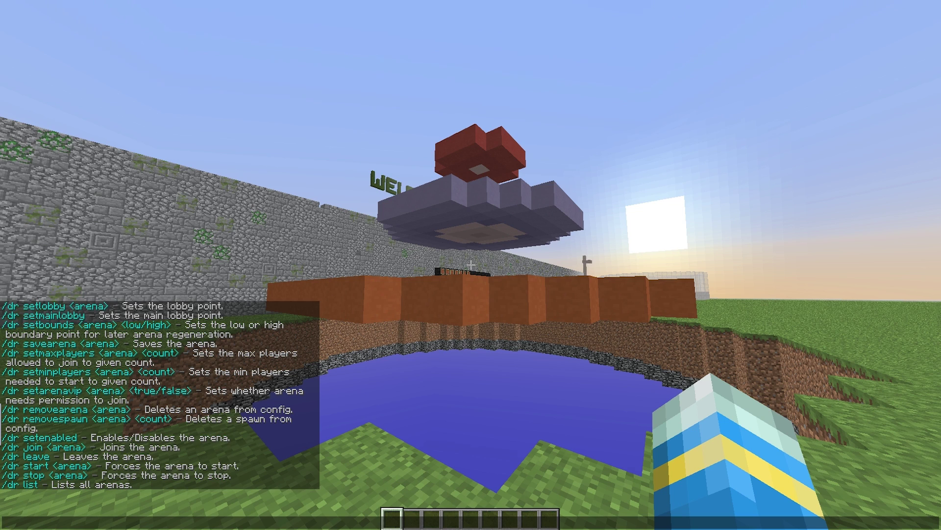
{"action": "type", "text": "/dr setbounds yt hig"}
{"action": "key", "text": "BackSpace"}
{"action": "key", "text": "BackSpace"}
{"action": "key", "text": "BackSpace"}
{"action": "key", "text": "BackSpace"}
{"action": "key", "text": "BackSpace"}
{"action": "key", "text": "BackSpace"}
{"action": "key", "text": "BackSpace"}
{"action": "key", "text": "BackSpace"}
{"action": "key", "text": "BackSpace"}
{"action": "key", "text": "BackSpace"}
{"action": "key", "text": "BackSpace"}
{"action": "key", "text": "BackSpace"}
{"action": "key", "text": "BackSpace"}
{"action": "type", "text": "tminplayers yt 2"}
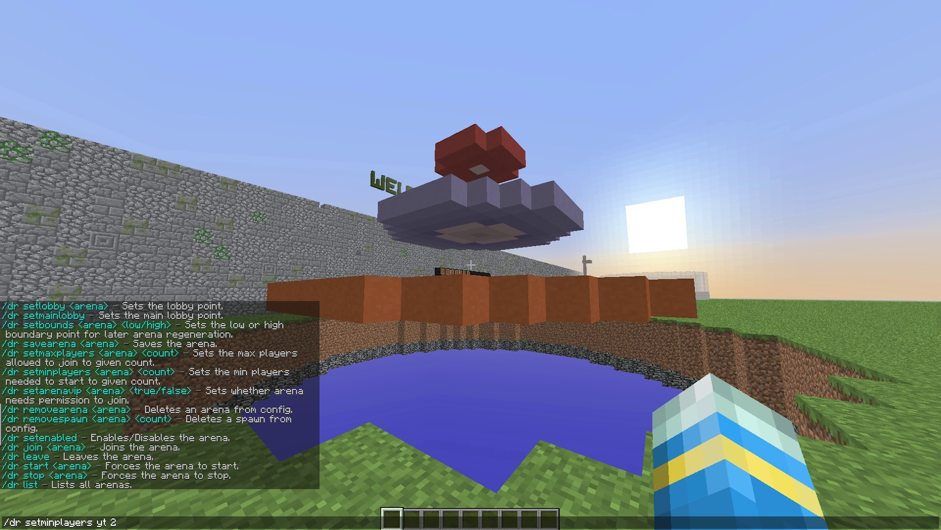
{"action": "key", "text": "Return"}
Set the maximum players of arena yt to 4 by adapting the previous command to setmaxplayers
{"action": "key", "text": "t"}
{"action": "key", "text": "Up"}
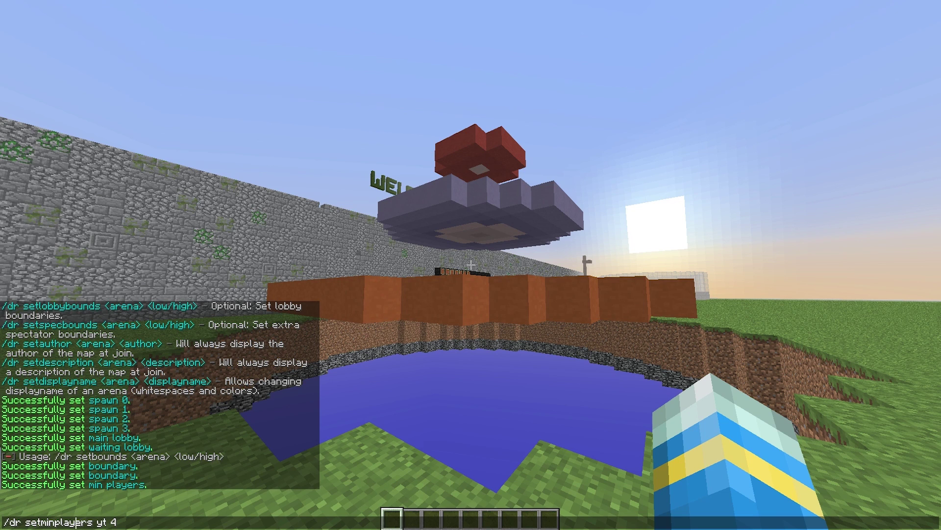
{"action": "key", "text": "BackSpace"}
{"action": "key", "text": "Delete"}
{"action": "type", "text": "ax"}
{"action": "key", "text": "Return"}
Check the setarenavip entry in the command help and set the VIP value of arena test to false
{"action": "key", "text": "t"}
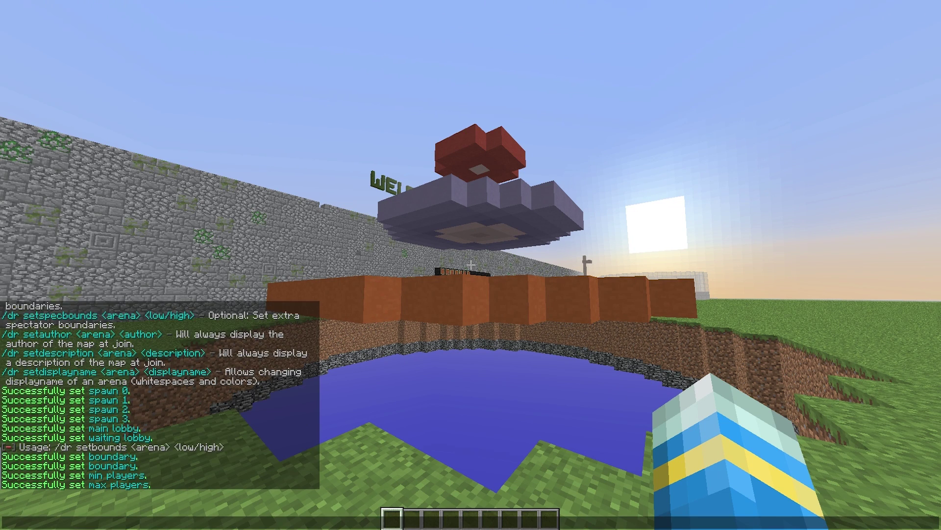
{"action": "scroll", "coordinate": [157, 392], "scroll_direction": "up", "scroll_amount": 1}
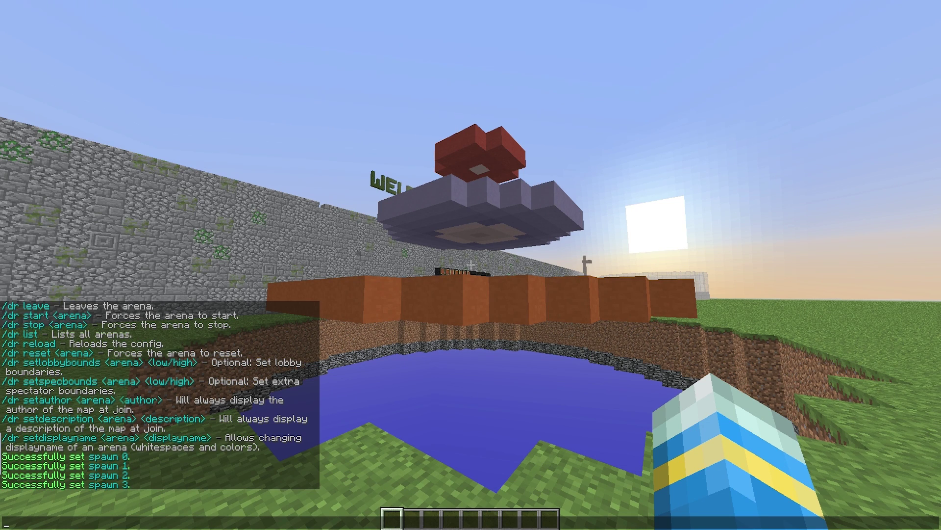
{"action": "scroll", "coordinate": [157, 393], "scroll_direction": "up", "scroll_amount": 1}
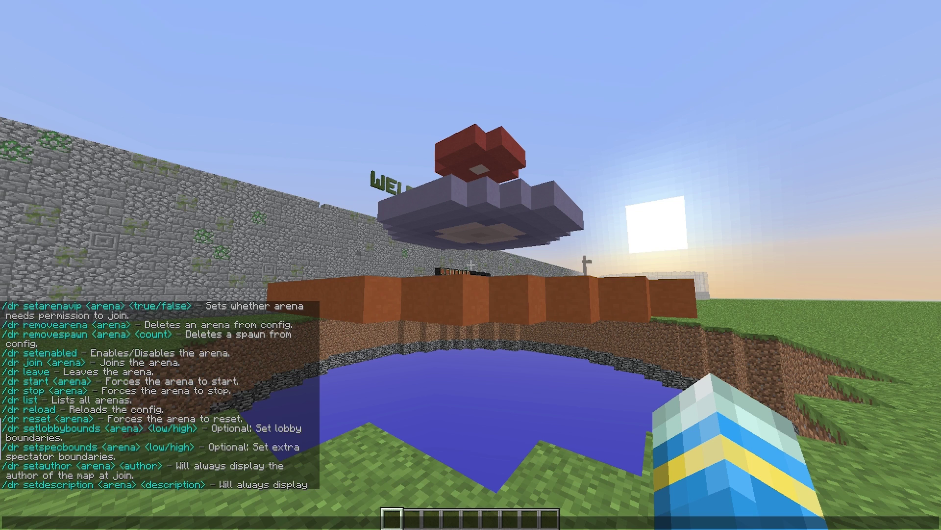
{"action": "scroll", "coordinate": [157, 392], "scroll_direction": "up", "scroll_amount": 1}
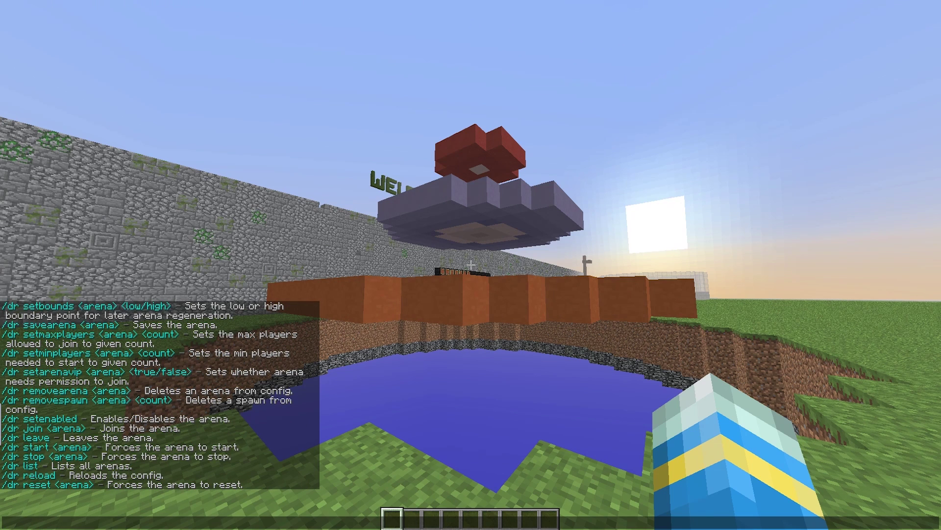
{"action": "type", "text": "setarenavip te"}
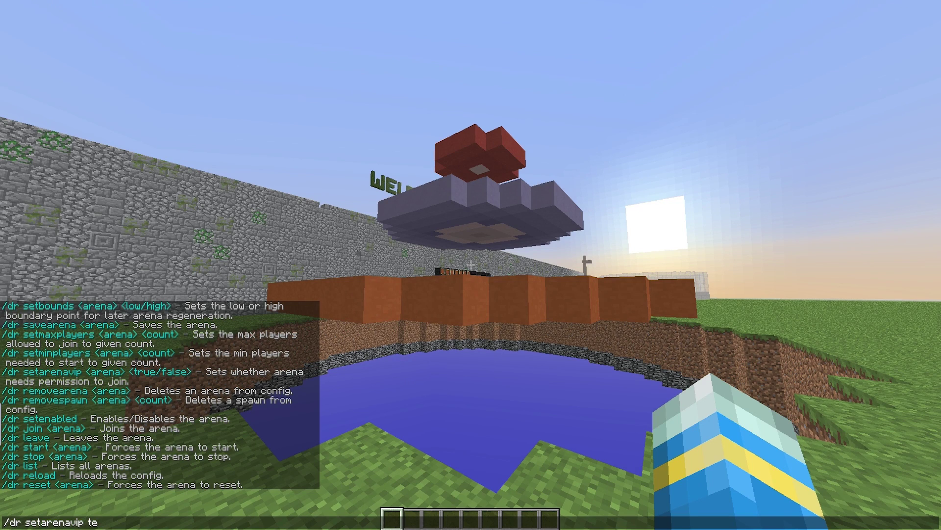
{"action": "type", "text": "st false"}
{"action": "key", "text": "Return"}
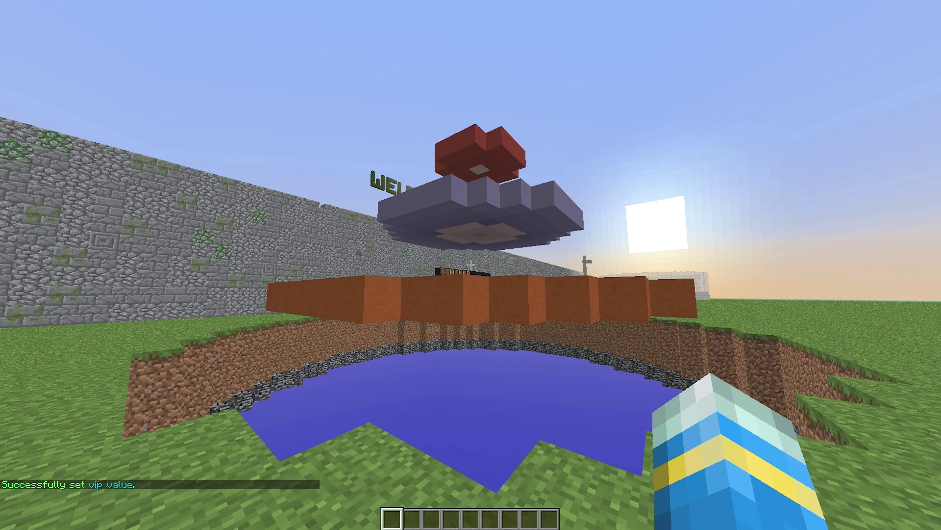
Look up the setdisplayname command in the help and set the display name of arena yt to Arena2
{"action": "key", "text": "t"}
{"action": "scroll", "coordinate": [157, 392], "scroll_direction": "up", "scroll_amount": 5}
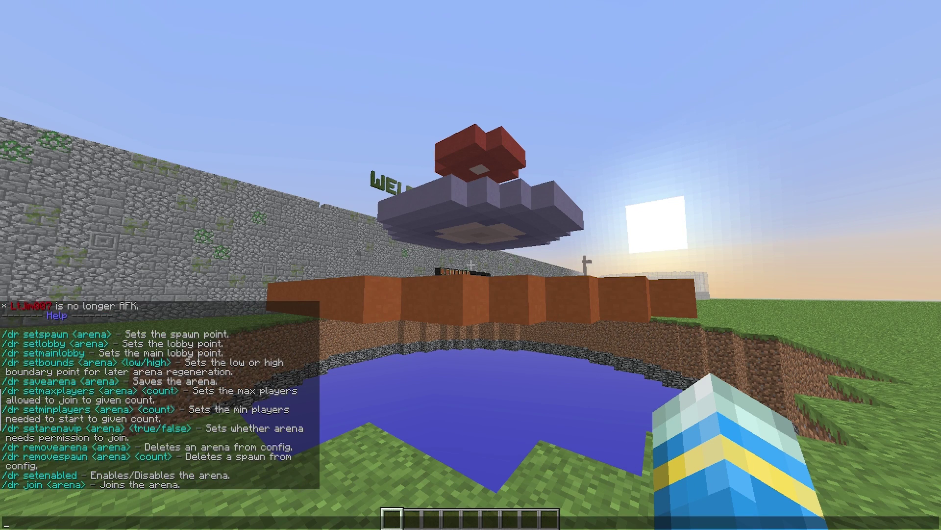
{"action": "scroll", "coordinate": [157, 392], "scroll_direction": "down", "scroll_amount": 2}
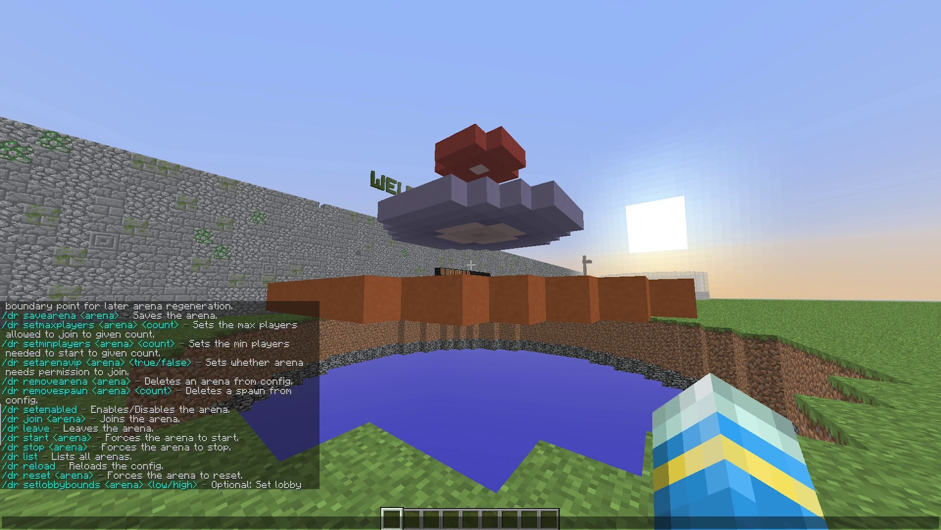
{"action": "scroll", "coordinate": [157, 393], "scroll_direction": "down", "scroll_amount": 3}
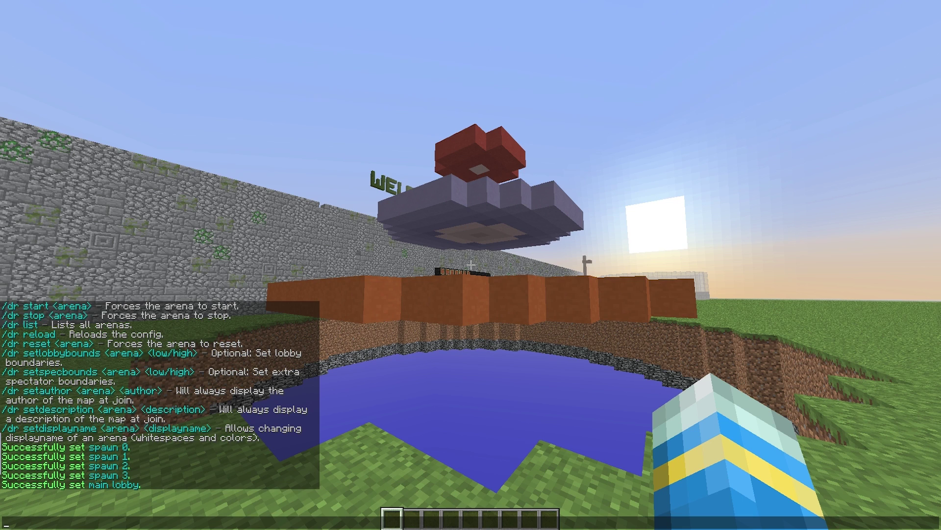
{"action": "type", "text": "/dr setdisplayname test"}
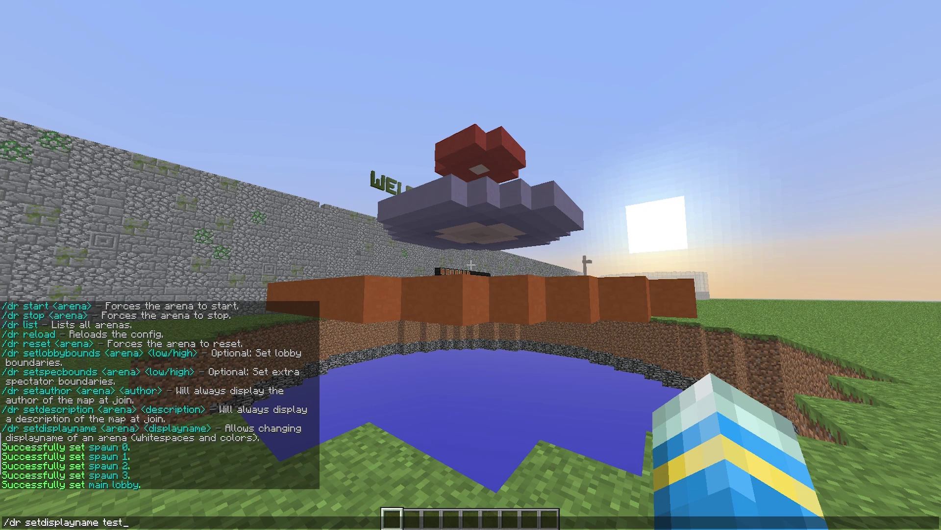
{"action": "type", "text": " fr"}
{"action": "key", "text": "BackSpace"}
{"action": "key", "text": "BackSpace"}
{"action": "key", "text": "BackSpace"}
{"action": "key", "text": "BackSpace"}
{"action": "key", "text": "BackSpace"}
{"action": "key", "text": "BackSpace"}
{"action": "key", "text": "BackSpace"}
{"action": "type", "text": "yt Arena"}
{"action": "key", "text": "Return"}
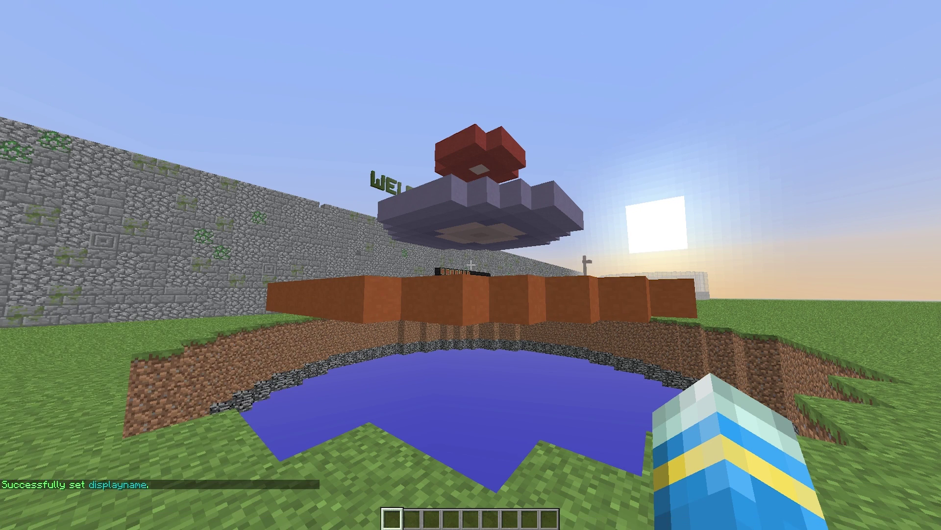
Find the savearena command in the help and save arena yt
{"action": "key", "text": "t"}
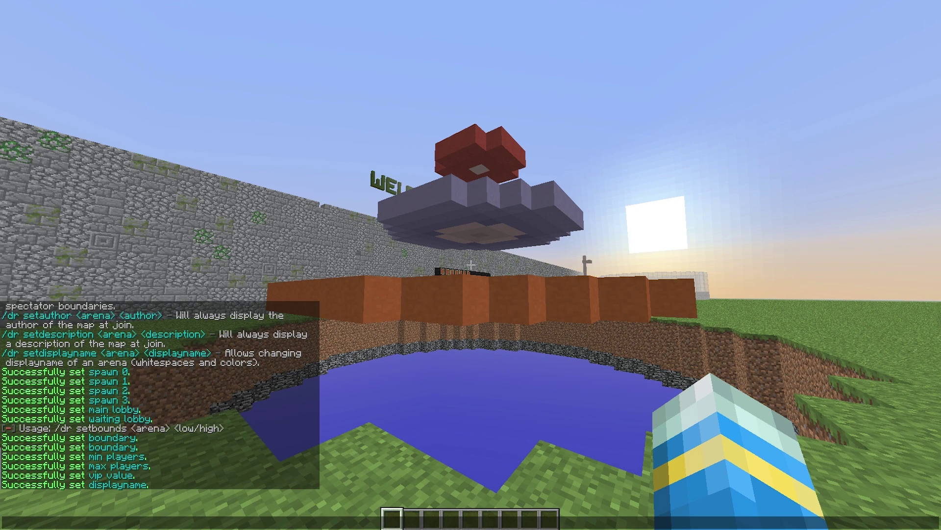
{"action": "type", "text": "/dr"}
{"action": "scroll", "coordinate": [159, 394], "scroll_direction": "up", "scroll_amount": 3}
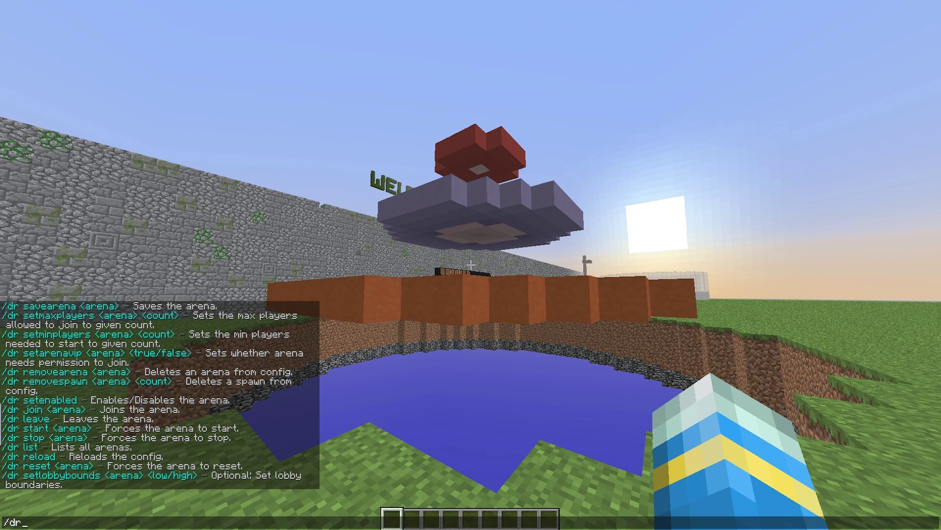
{"action": "type", "text": "savearena yt"}
{"action": "key", "text": "Return"}
List all arenas with the /dr list command
{"action": "key", "text": "t"}
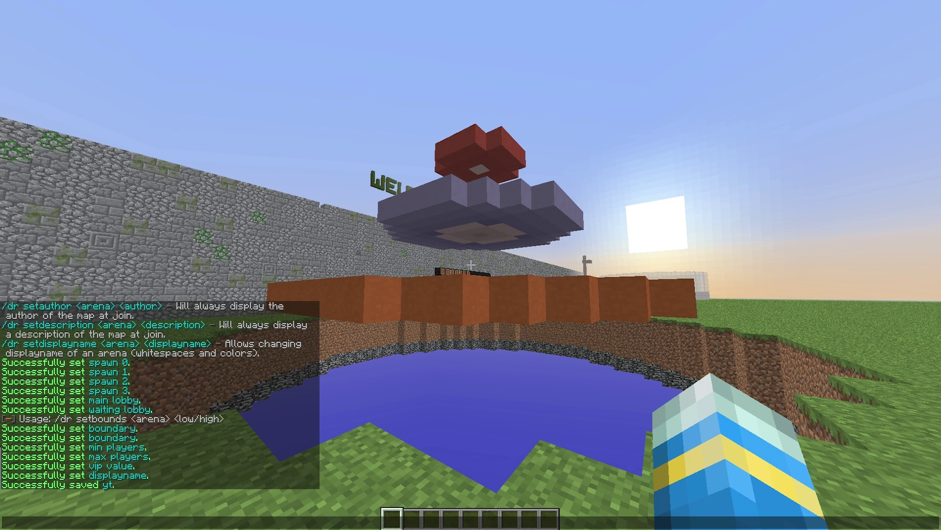
{"action": "type", "text": "/aren"}
{"action": "key", "text": "BackSpace"}
{"action": "key", "text": "BackSpace"}
{"action": "key", "text": "BackSpace"}
{"action": "type", "text": "ist"}
{"action": "key", "text": "Return"}
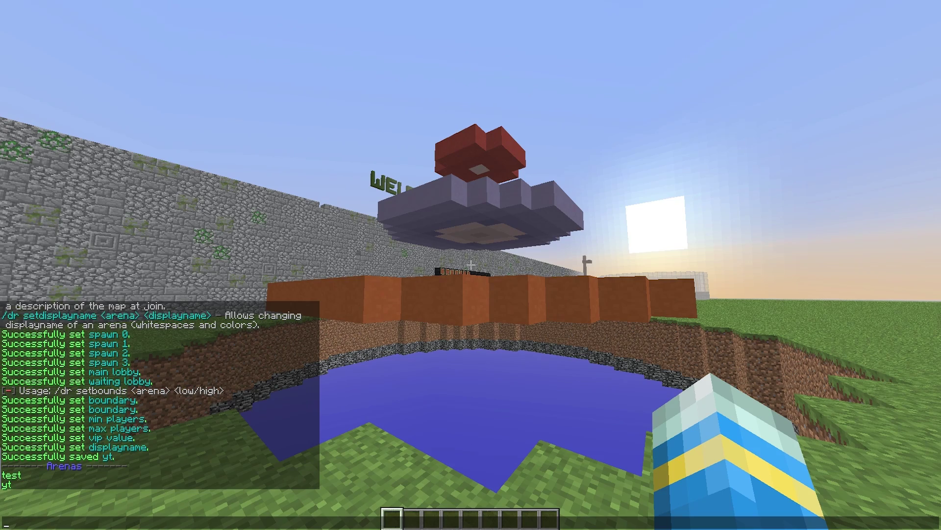
Join arena yt with /dr join yt and pick the Jump class from the lobby's class selection
{"action": "type", "text": "/dr join yt"}
{"action": "key", "text": "Return"}
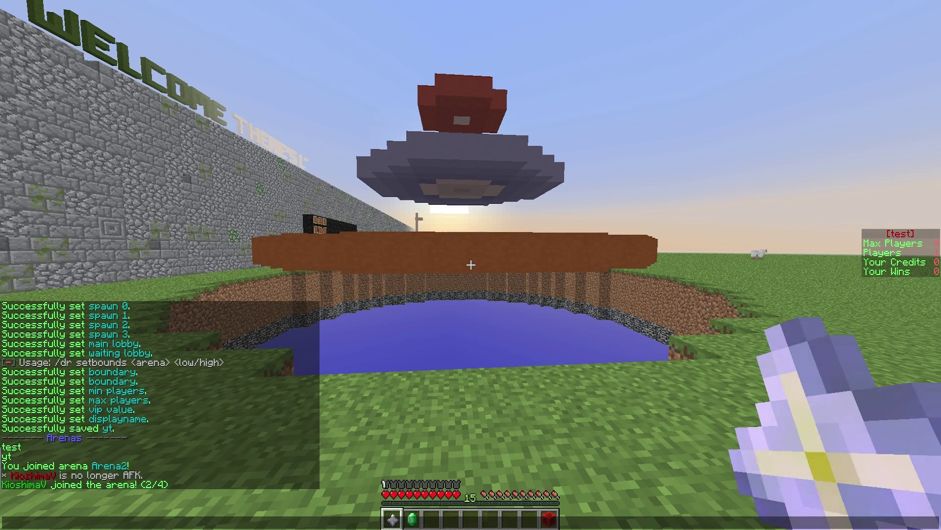
{"action": "key", "text": "Escape"}
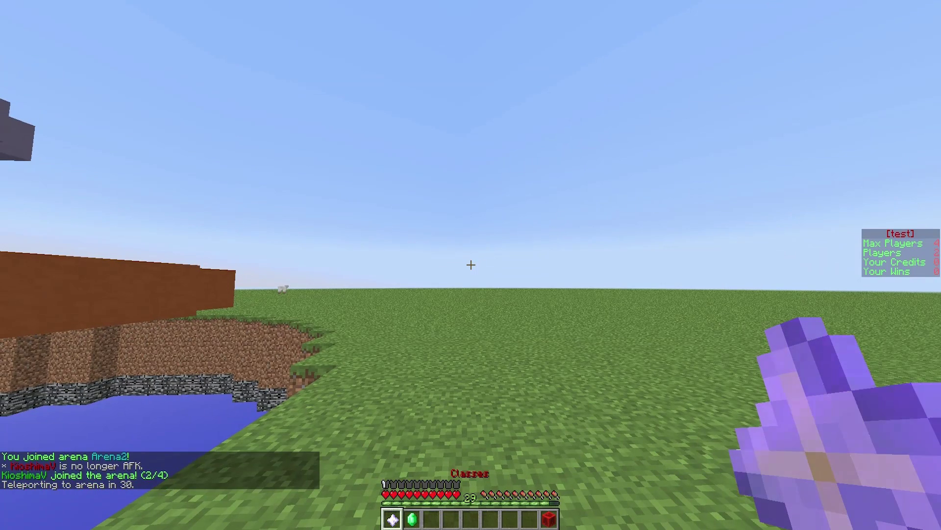
{"action": "right_click", "coordinate": [471, 265]}
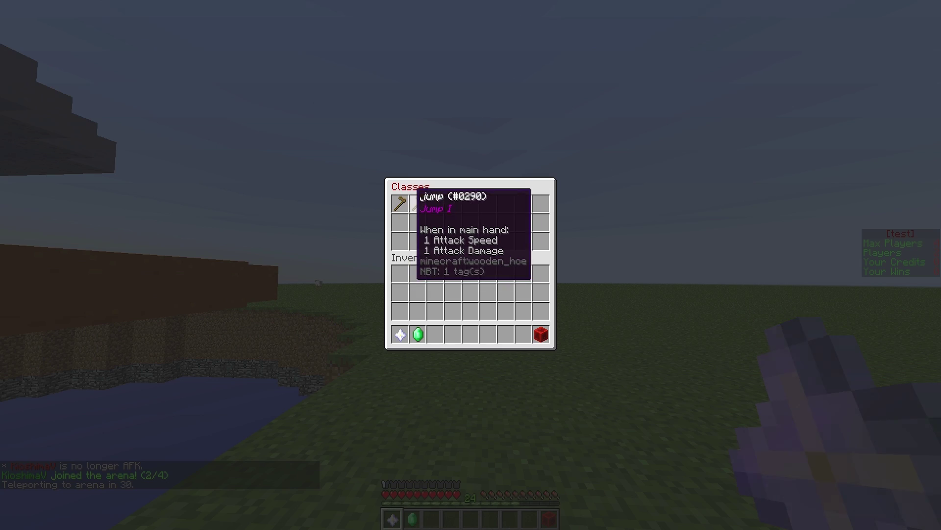
{"action": "left_click", "coordinate": [413, 201]}
Open the lobby shop with the emerald item and try to buy an item from it
{"action": "key", "text": "2"}
{"action": "right_click", "coordinate": [470, 265]}
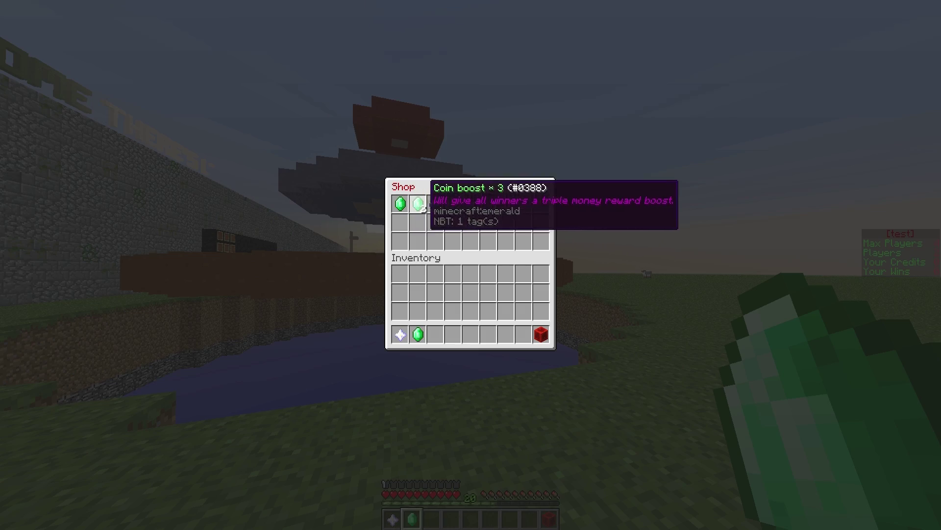
{"action": "left_click", "coordinate": [453, 204]}
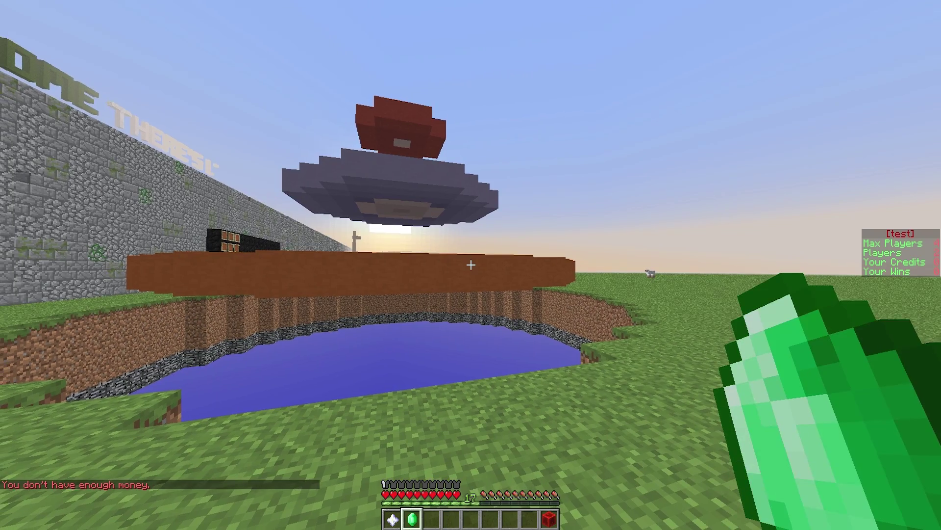
Look at the Leave the game item and the class selection, and close it without choosing a class
{"action": "scroll", "coordinate": [471, 265], "scroll_direction": "up", "scroll_amount": 2}
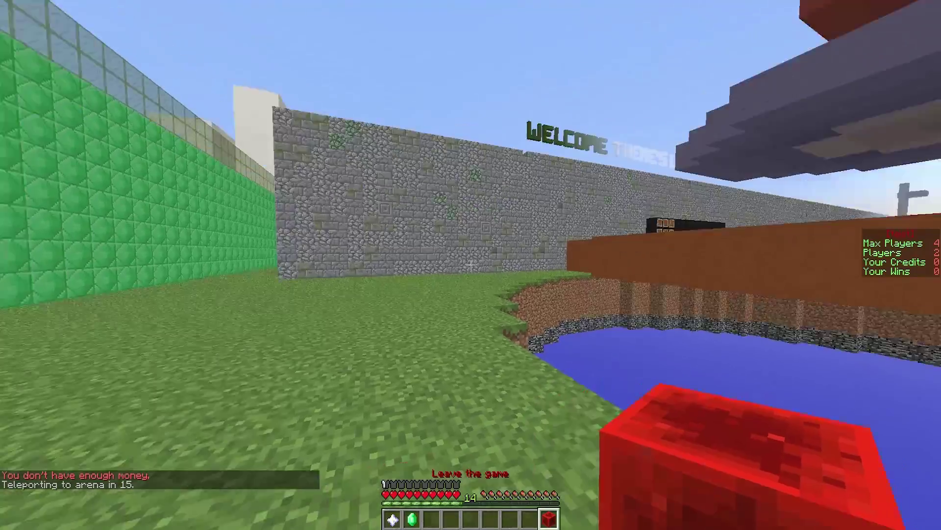
{"action": "scroll", "coordinate": [471, 265], "scroll_direction": "down", "scroll_amount": 1}
{"action": "right_click", "coordinate": [471, 264]}
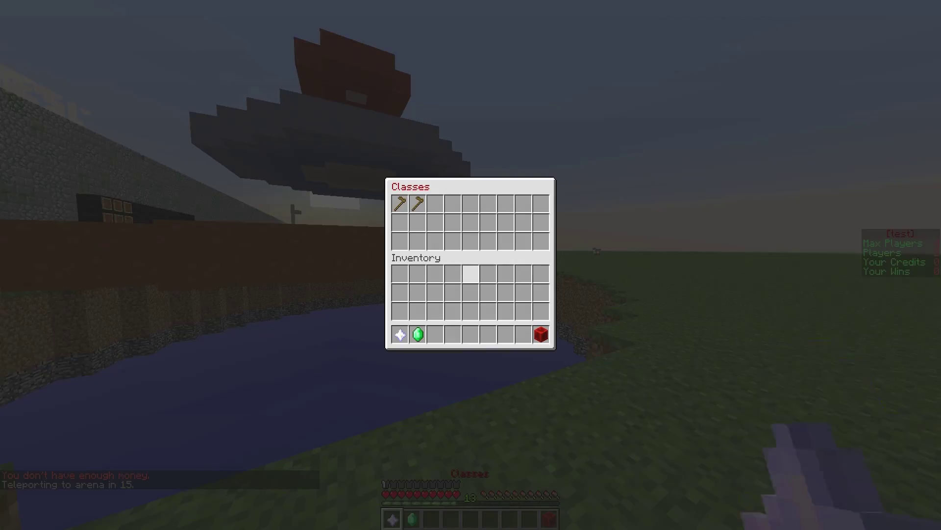
{"action": "key", "text": "Escape"}
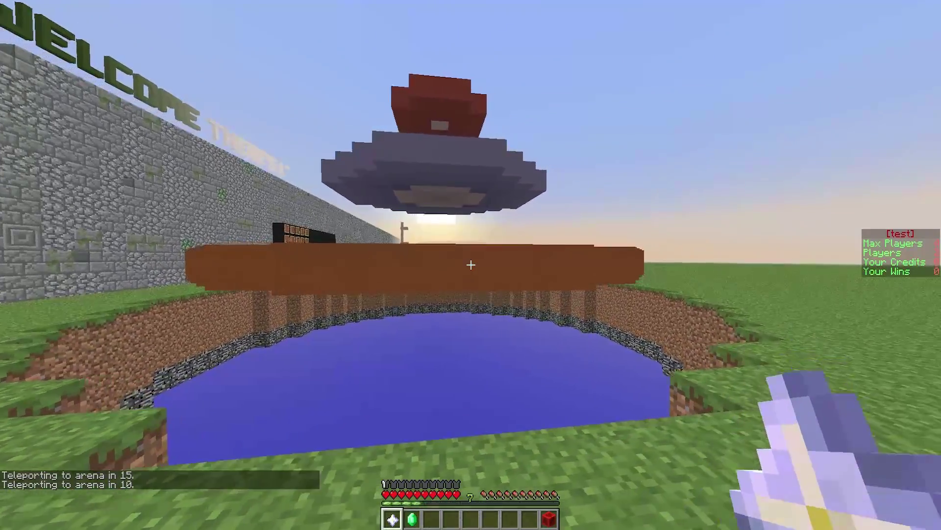
{"action": "key", "text": "d"}
{"action": "key", "text": "a"}
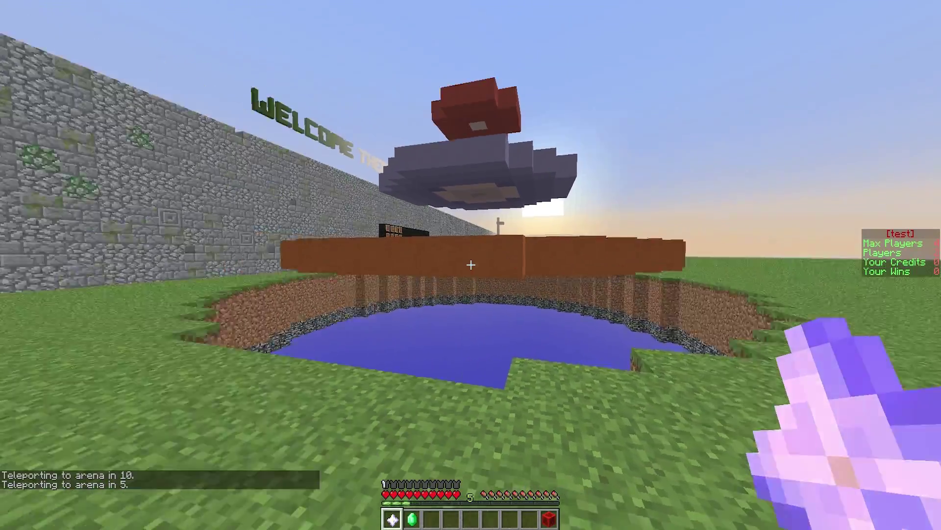
{"action": "key", "text": "a"}
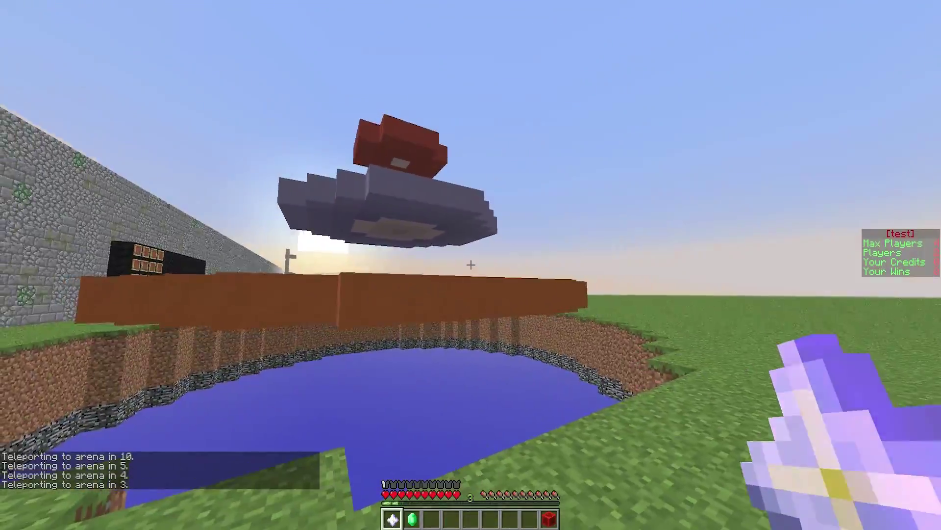
{"action": "scroll", "coordinate": [471, 265], "scroll_direction": "down", "scroll_amount": 2}
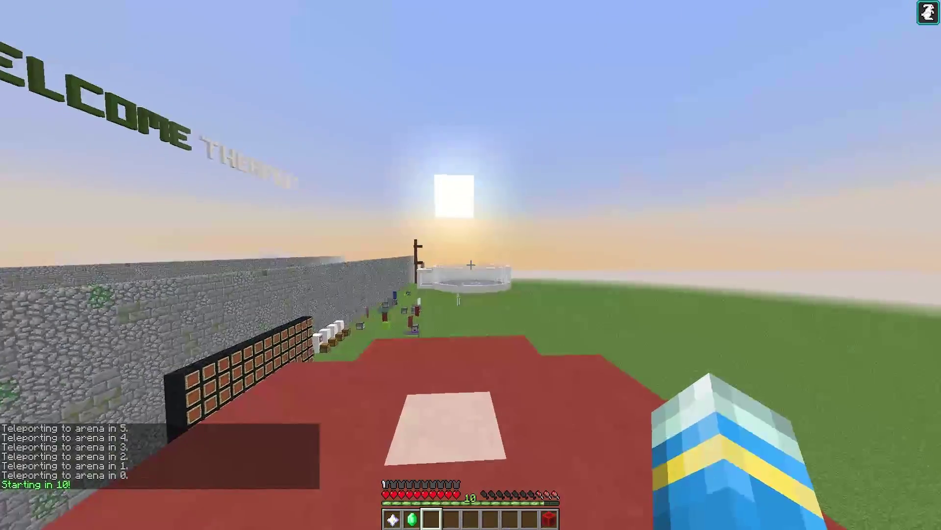
{"action": "key", "text": "t"}
{"action": "key", "text": "Escape"}
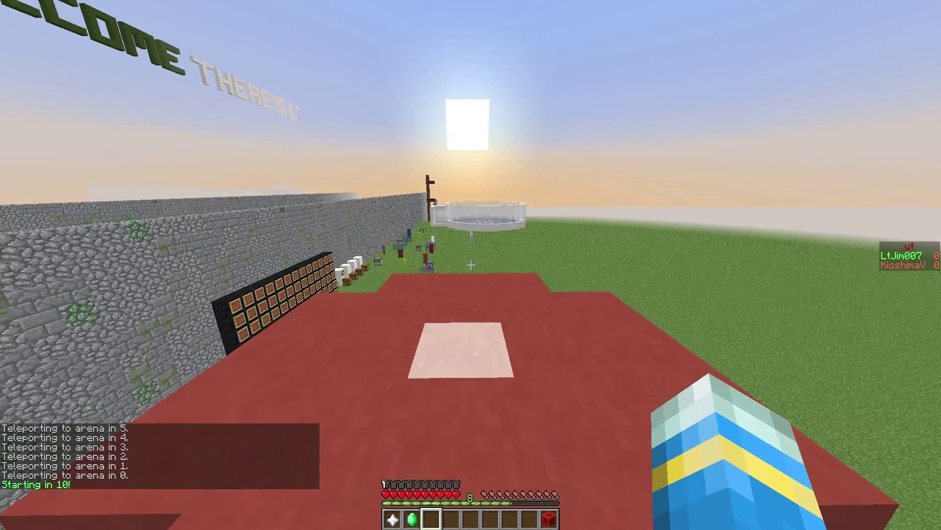
{"action": "key", "text": "t"}
{"action": "key", "text": "Escape"}
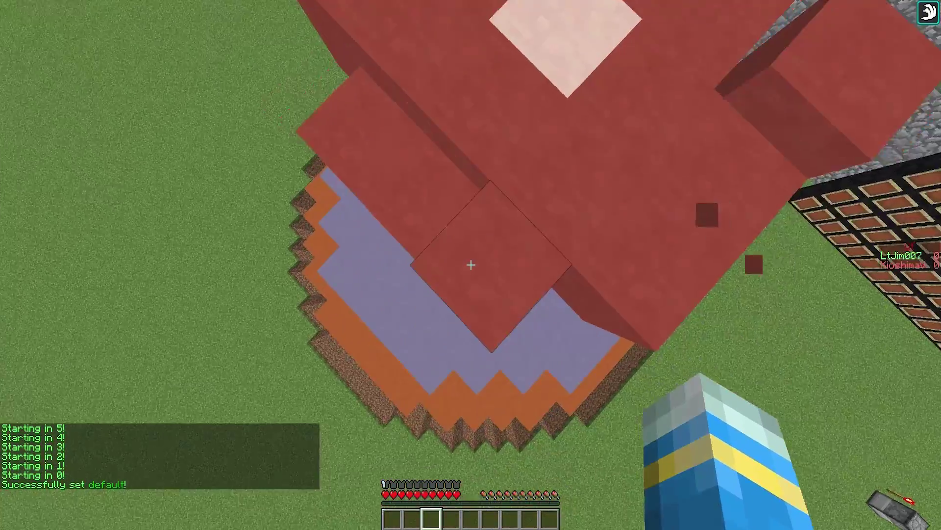
Test a round of arena yt by running and jumping across the disappearing red, purple and lower platforms above the water pit
{"action": "key", "text": "w"}
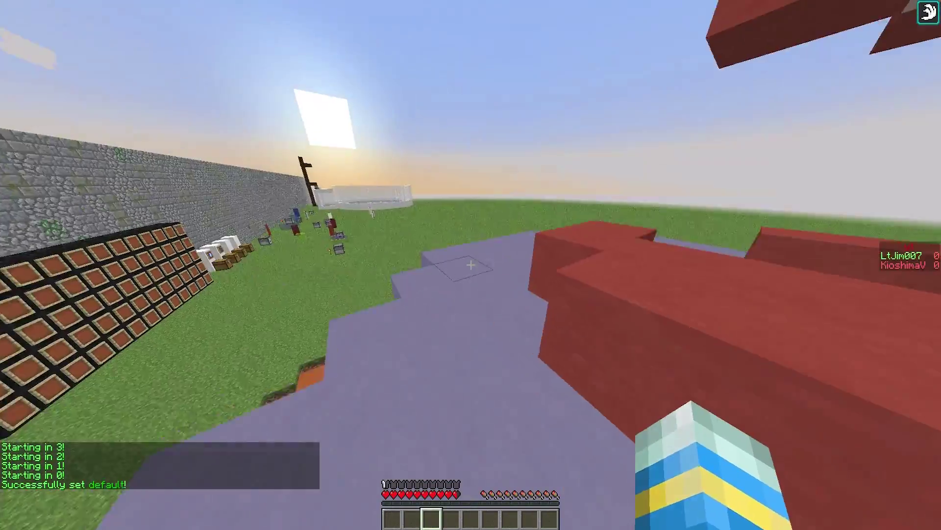
{"action": "key", "text": "w"}
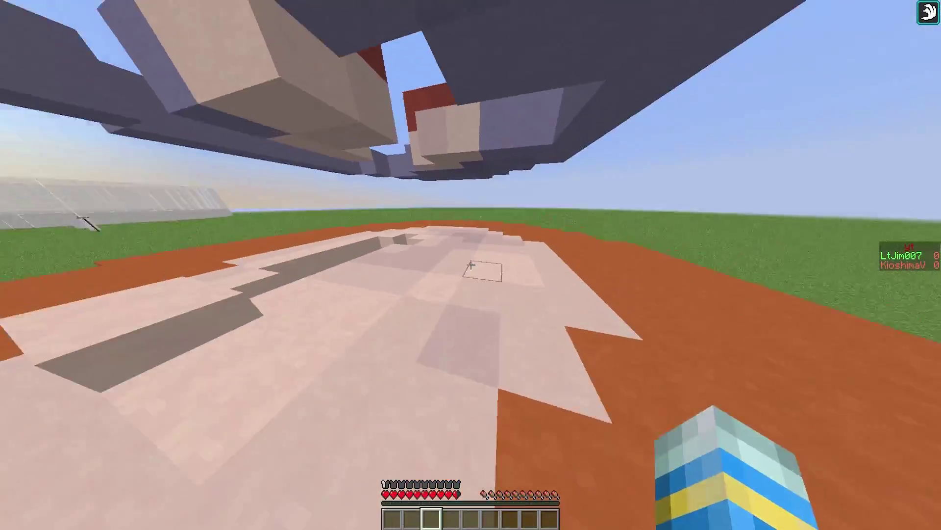
{"action": "key", "text": "w"}
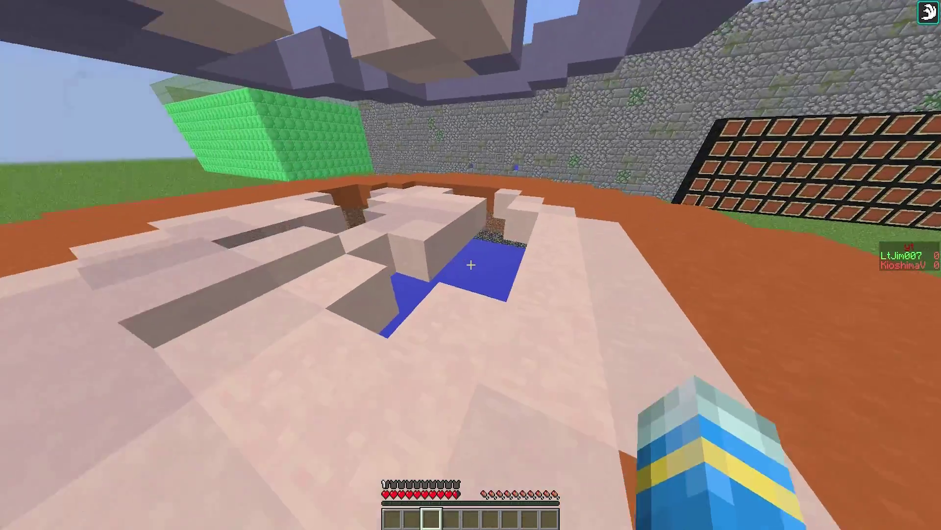
{"action": "key", "text": "space"}
{"action": "key", "text": "w"}
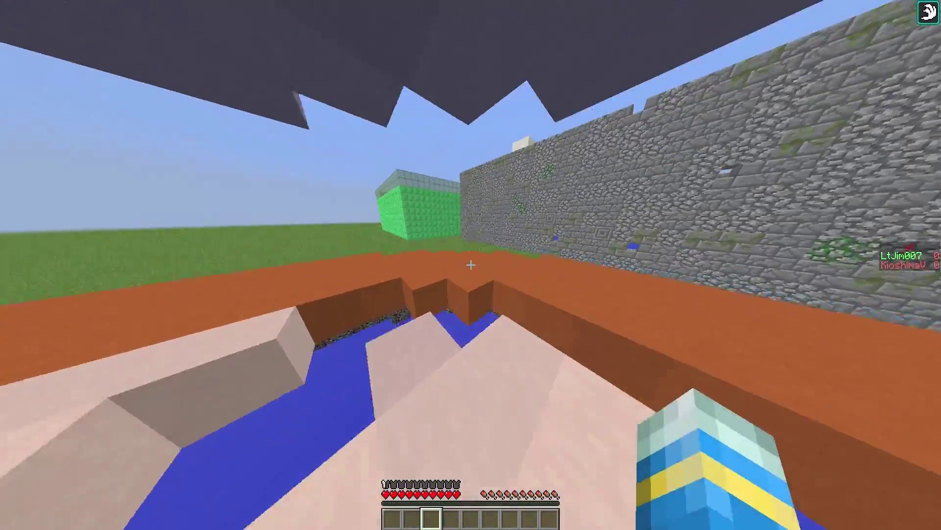
{"action": "key", "text": "space"}
{"action": "key", "text": "w"}
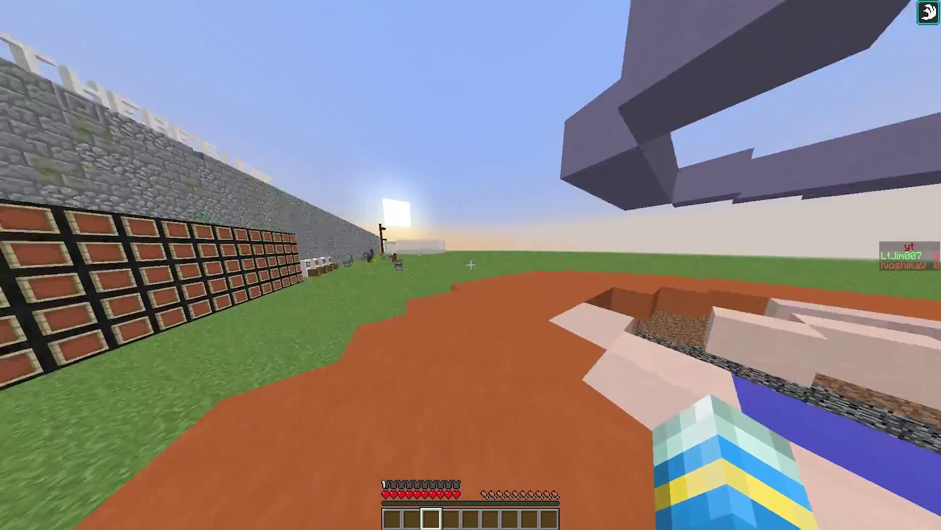
{"action": "key", "text": "w"}
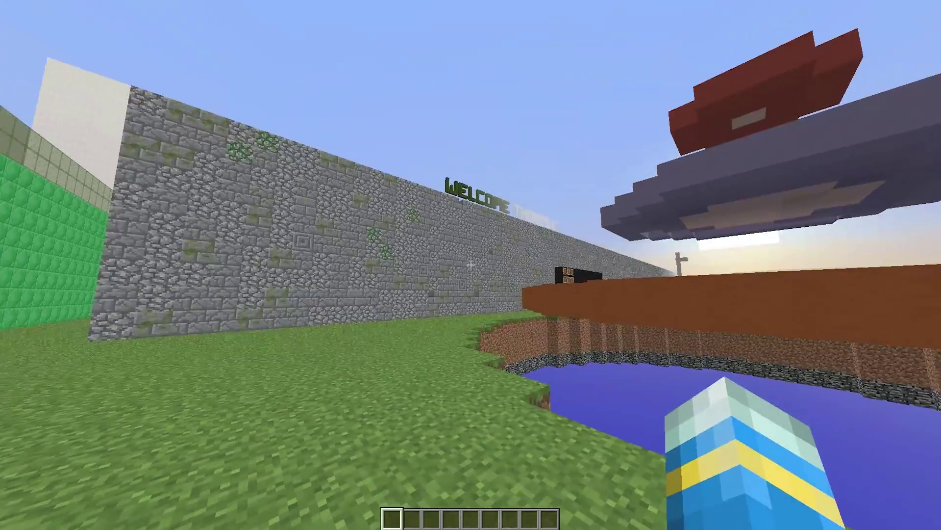
{"action": "key", "text": "s"}
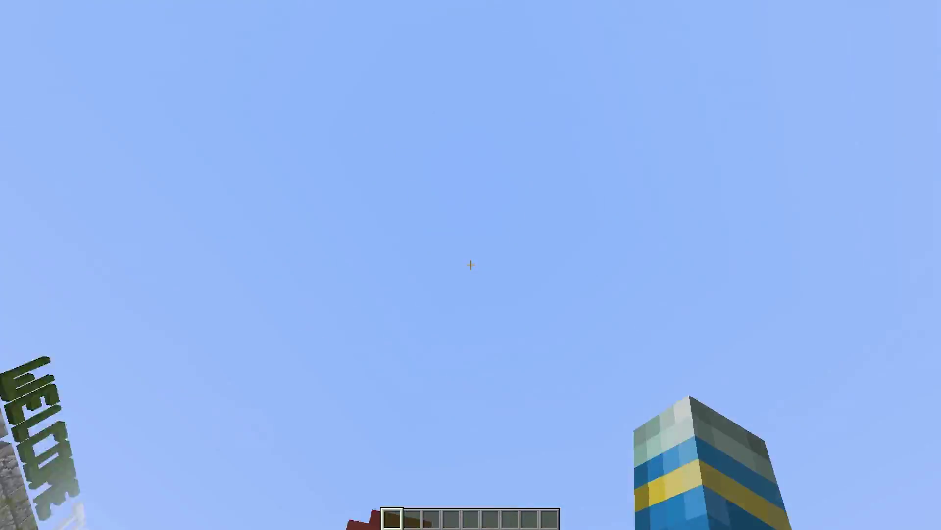
{"action": "key", "text": "s"}
{"action": "key", "text": "space"}
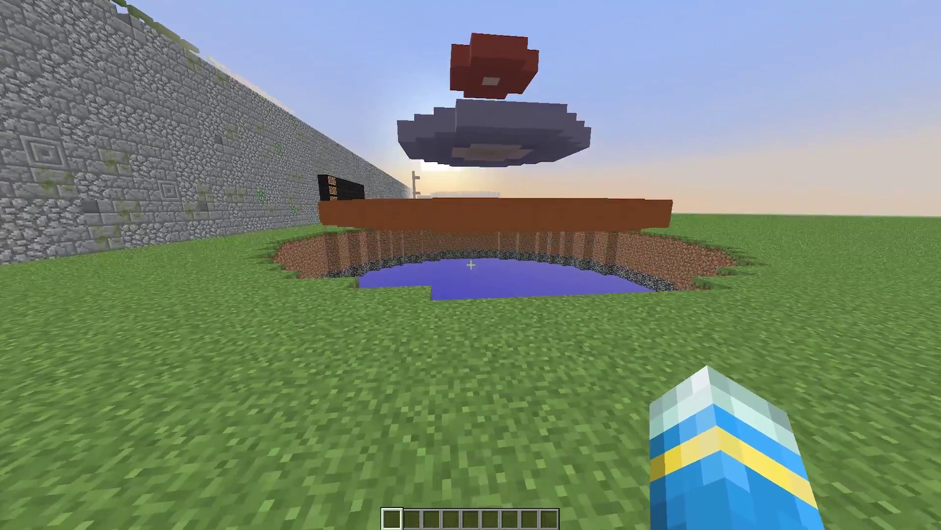
{"action": "key", "text": "space"}
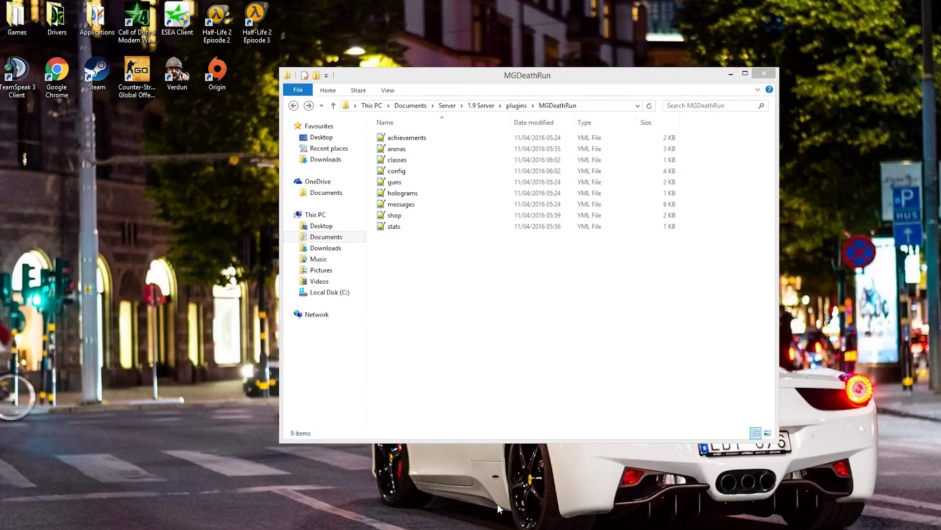
Switch to the MGDeathRun plugin folder and examine the saved arena entries in the arenas file, including yt
{"action": "left_click_drag", "start_coordinate": [650, 364], "coordinate": [382, 129]}
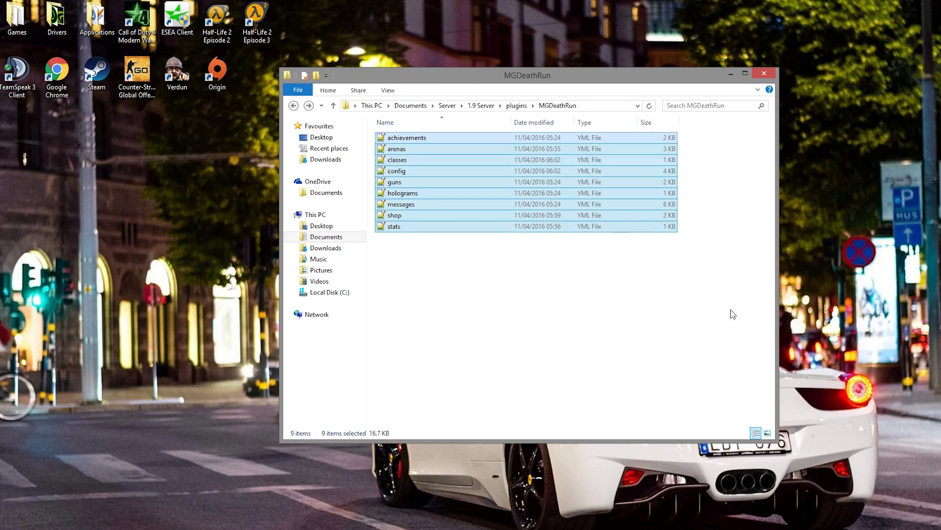
{"action": "left_click_drag", "start_coordinate": [723, 345], "coordinate": [385, 134]}
{"action": "left_click", "coordinate": [420, 185]}
{"action": "left_click", "coordinate": [420, 191]}
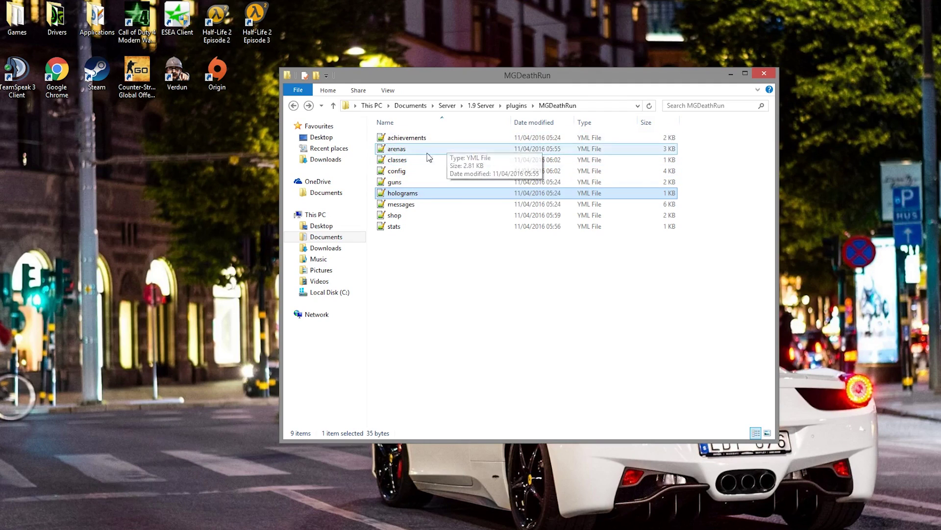
{"action": "double_click", "coordinate": [412, 149]}
{"action": "scroll", "coordinate": [410, 145], "scroll_direction": "down", "scroll_amount": 14}
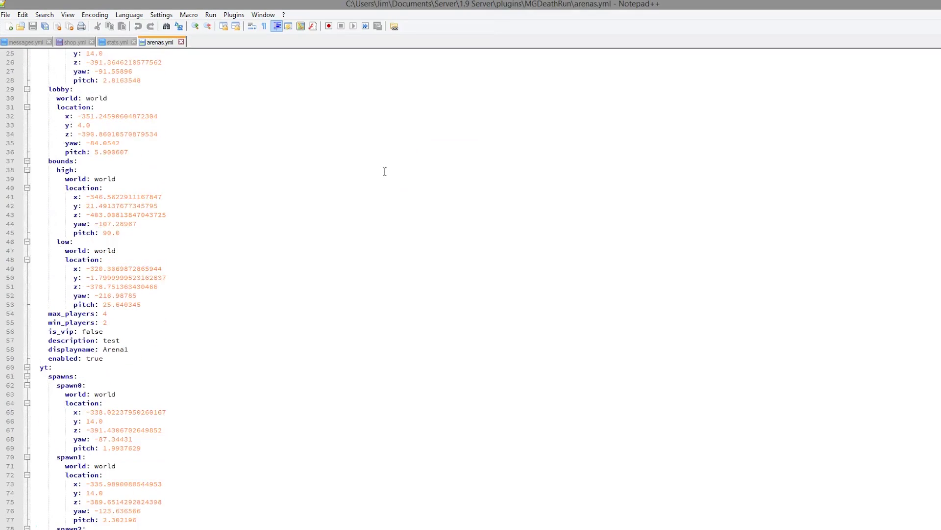
{"action": "scroll", "coordinate": [36, 71], "scroll_direction": "down", "scroll_amount": 12}
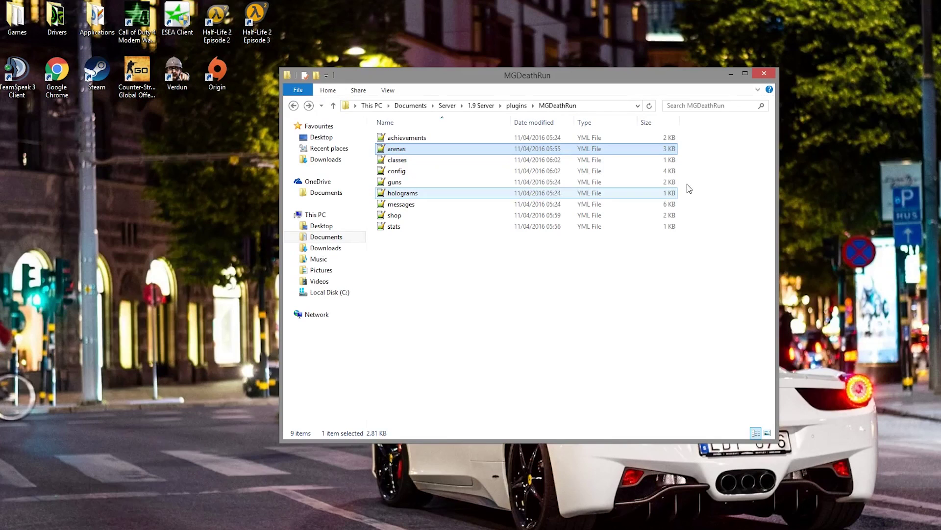
Open the classes file from the MGDeathRun folder and duplicate the jump class block below the VIP class
{"action": "double_click", "coordinate": [430, 160]}
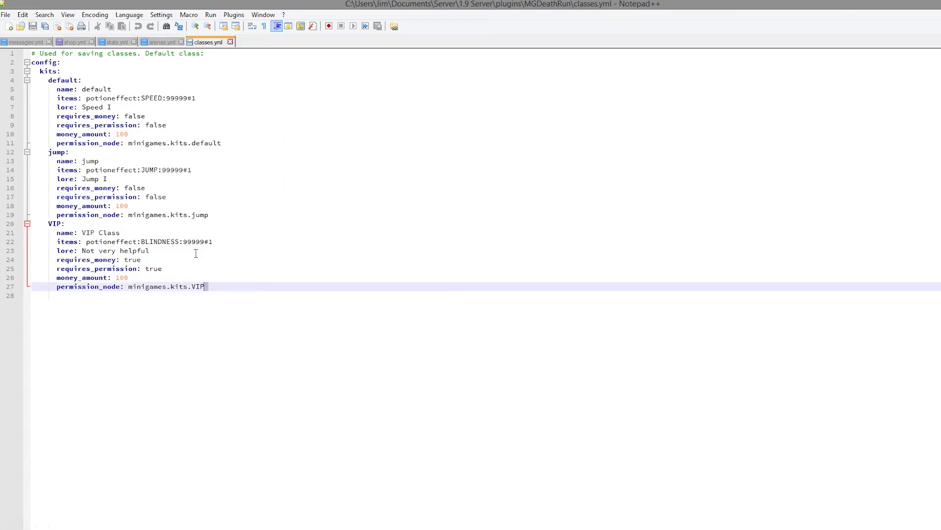
{"action": "left_click_drag", "start_coordinate": [206, 287], "coordinate": [31, 226]}
{"action": "left_click", "coordinate": [179, 212]}
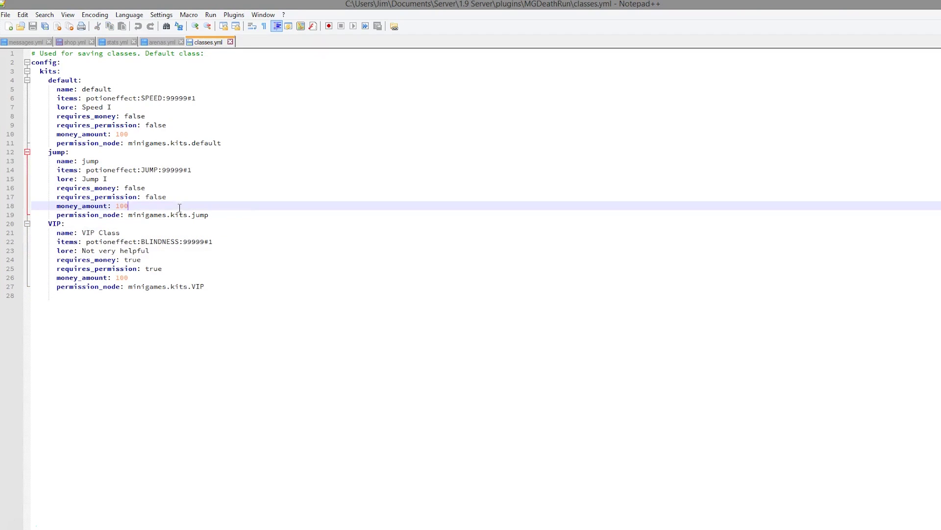
{"action": "left_click_drag", "start_coordinate": [207, 214], "coordinate": [30, 153]}
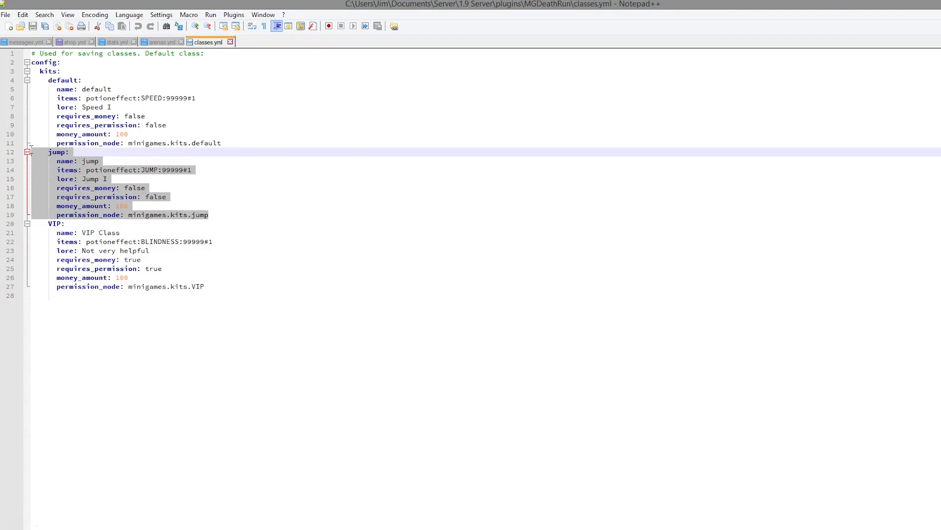
{"action": "right_click", "coordinate": [50, 157]}
{"action": "left_click", "coordinate": [98, 178]}
{"action": "left_click", "coordinate": [210, 277]}
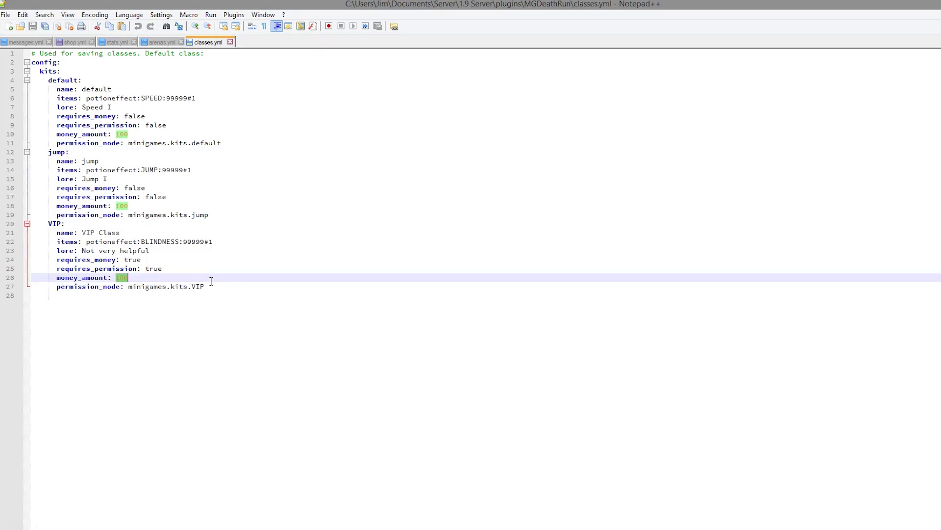
{"action": "left_click_drag", "start_coordinate": [223, 286], "coordinate": [31, 223]}
{"action": "left_click", "coordinate": [284, 291]}
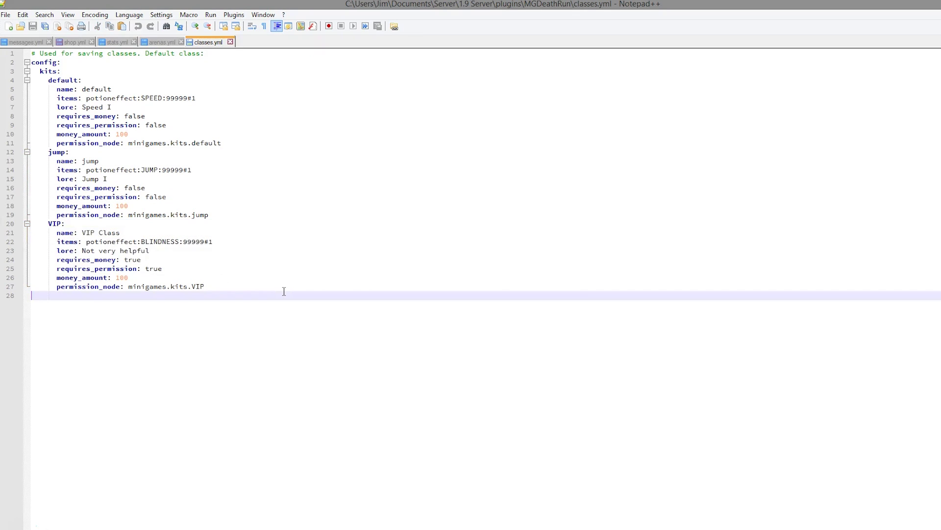
{"action": "left_click", "coordinate": [263, 286]}
{"action": "key", "text": "Return"}
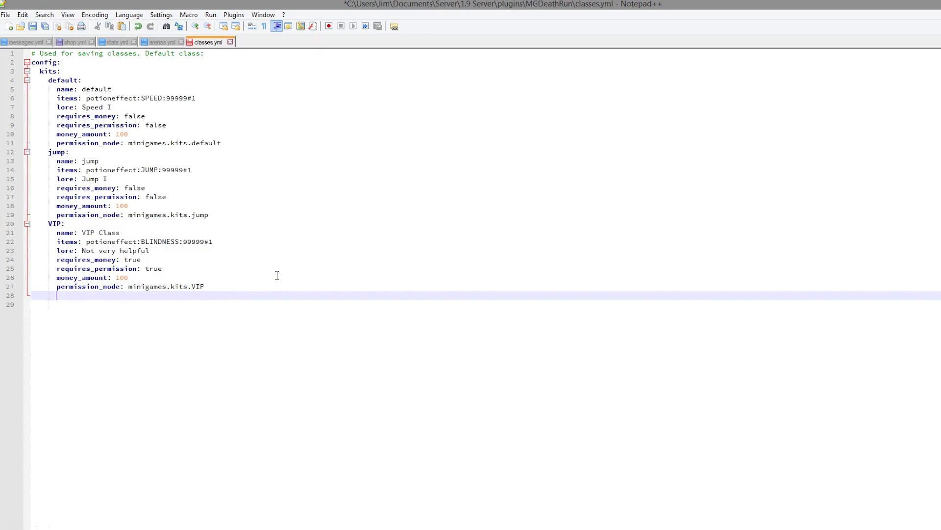
{"action": "key", "text": "ctrl+v"}
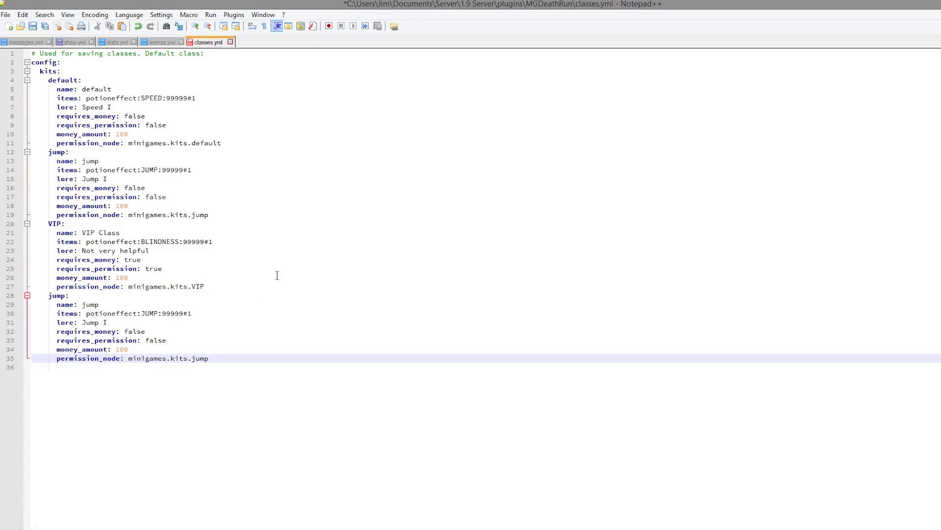
Change both the key and the name of the copied jump class to nightvision
{"action": "left_click", "coordinate": [64, 300]}
{"action": "double_click", "coordinate": [62, 295]}
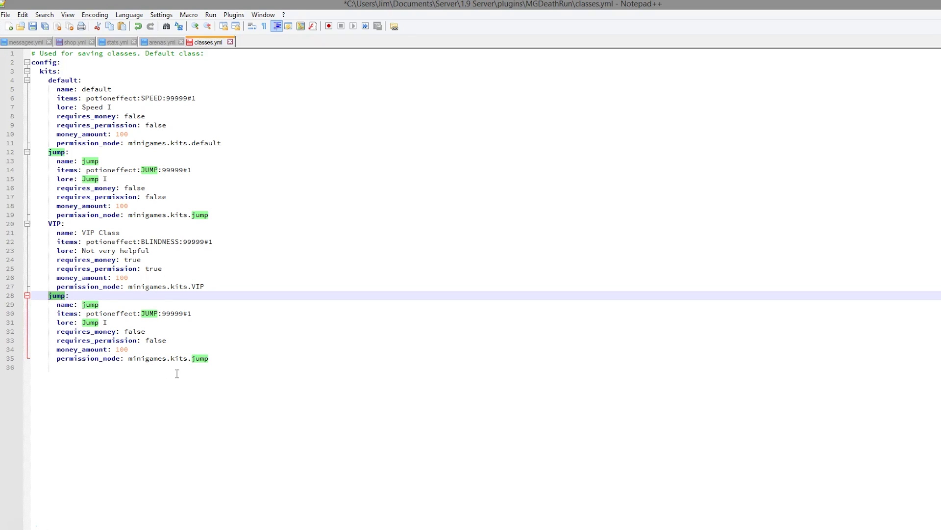
{"action": "type", "text": "nightvison"}
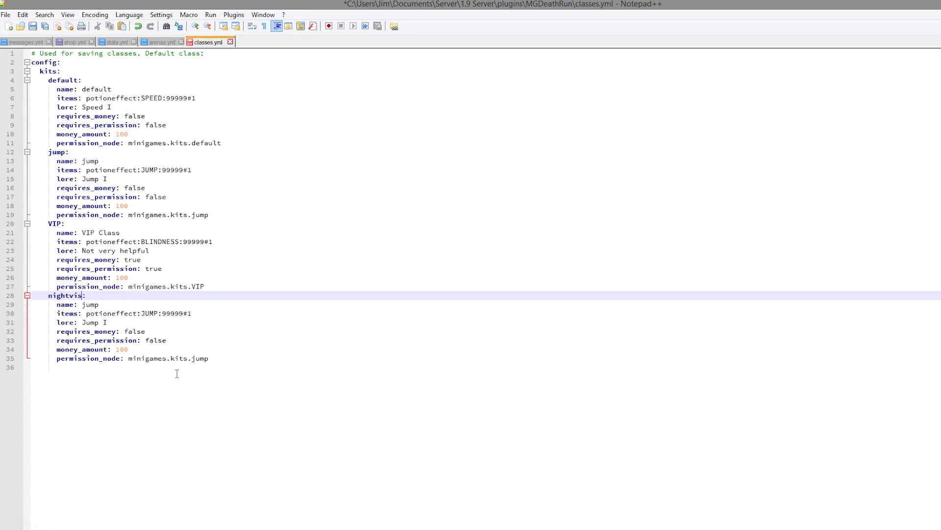
{"action": "key", "text": "BackSpace"}
{"action": "type", "text": "ion"}
{"action": "left_click_drag", "start_coordinate": [95, 295], "coordinate": [50, 300]}
{"action": "key", "text": "ctrl+c"}
{"action": "double_click", "coordinate": [98, 305]}
{"action": "key", "text": "ctrl+v"}
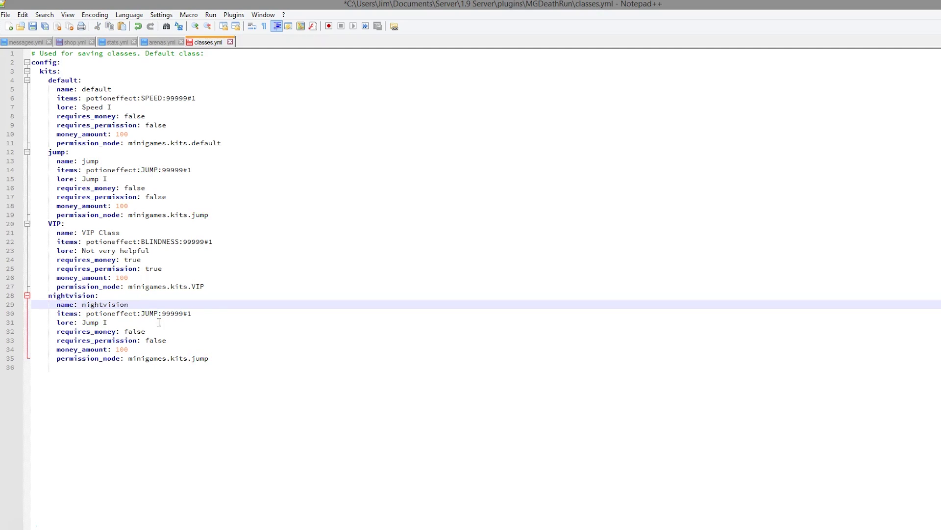
Replace the new class's JUMP potion effect with nightvision and change its lore to nightvisionI
{"action": "left_click_drag", "start_coordinate": [142, 314], "coordinate": [157, 314]}
{"action": "key", "text": "ctrl+v"}
{"action": "left_click_drag", "start_coordinate": [103, 323], "coordinate": [87, 322]}
{"action": "key", "text": "ctrl+v"}
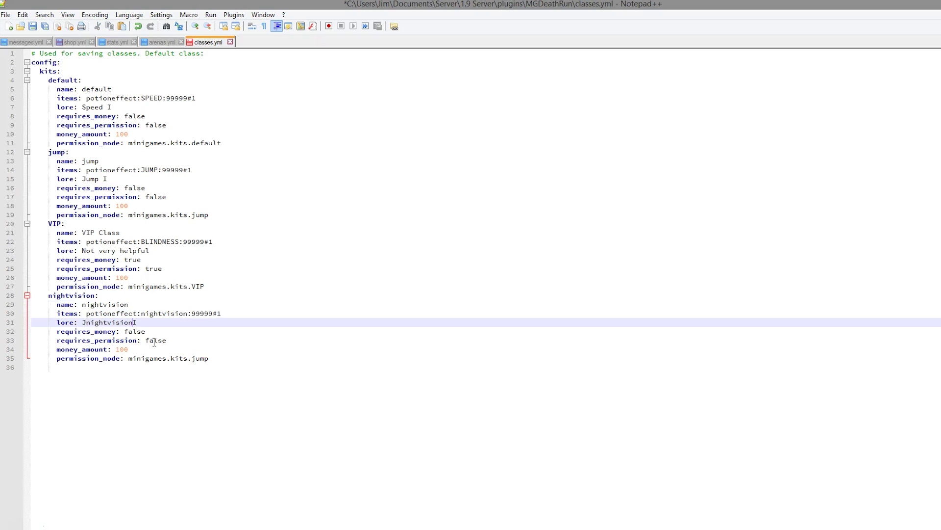
{"action": "left_click", "coordinate": [87, 323]}
{"action": "key", "text": "BackSpace"}
Set requires_money to true for the nightvision class and save the classes file
{"action": "left_click_drag", "start_coordinate": [145, 331], "coordinate": [124, 331]}
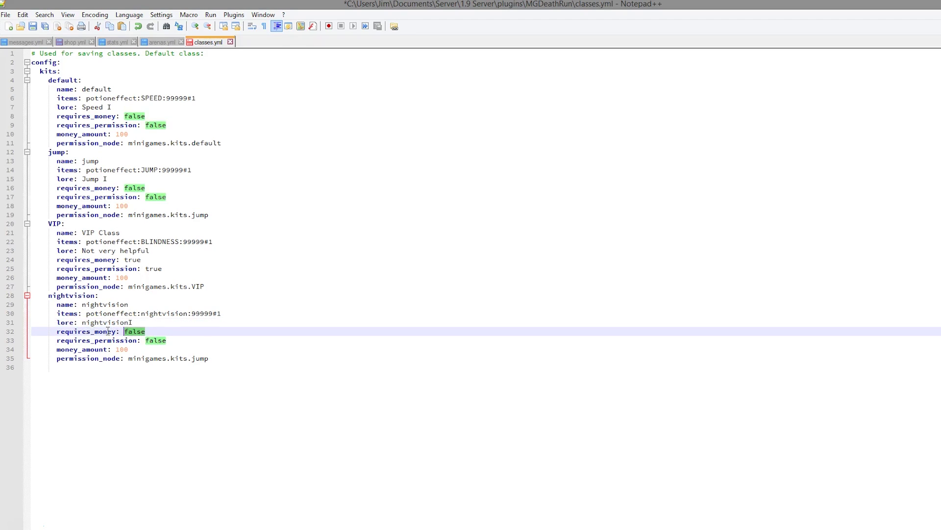
{"action": "type", "text": "true"}
{"action": "key", "text": "ctrl+s"}
{"action": "left_click", "coordinate": [80, 378]}
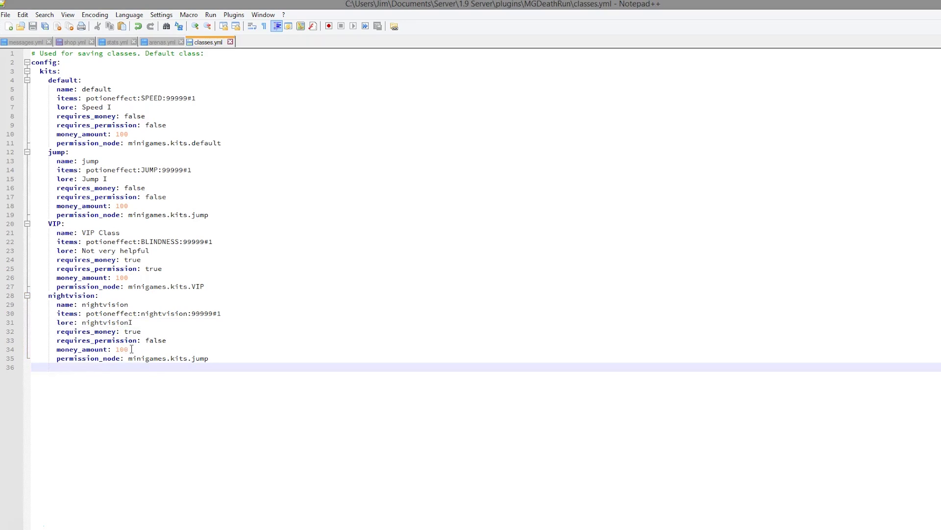
Set the nightvision class's money_amount to 10 and requires_permission to true, and save the file
{"action": "left_click", "coordinate": [131, 349]}
{"action": "key", "text": "BackSpace"}
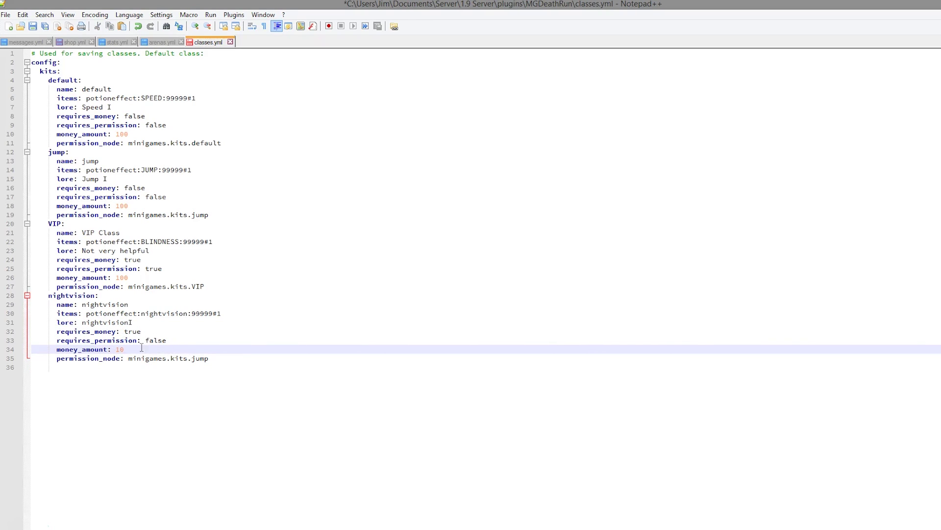
{"action": "double_click", "coordinate": [157, 339]}
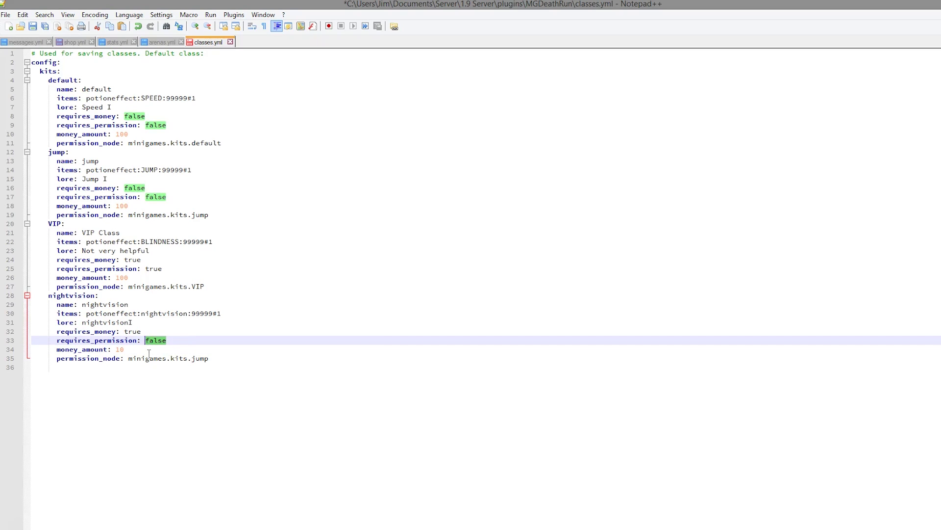
{"action": "type", "text": "true"}
{"action": "key", "text": "ctrl+s"}
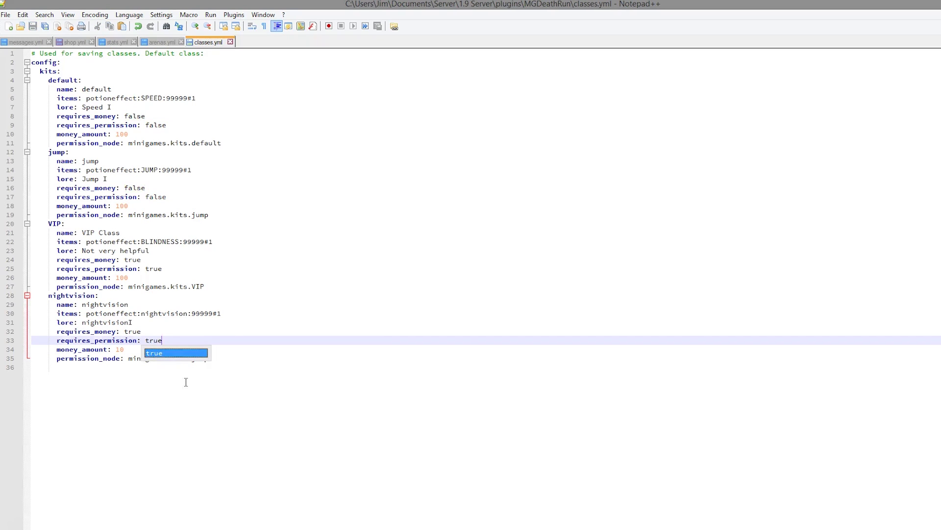
Set the nightvision class's permission node to minigames.kits.nightvision
{"action": "left_click", "coordinate": [82, 365]}
{"action": "left_click", "coordinate": [236, 360]}
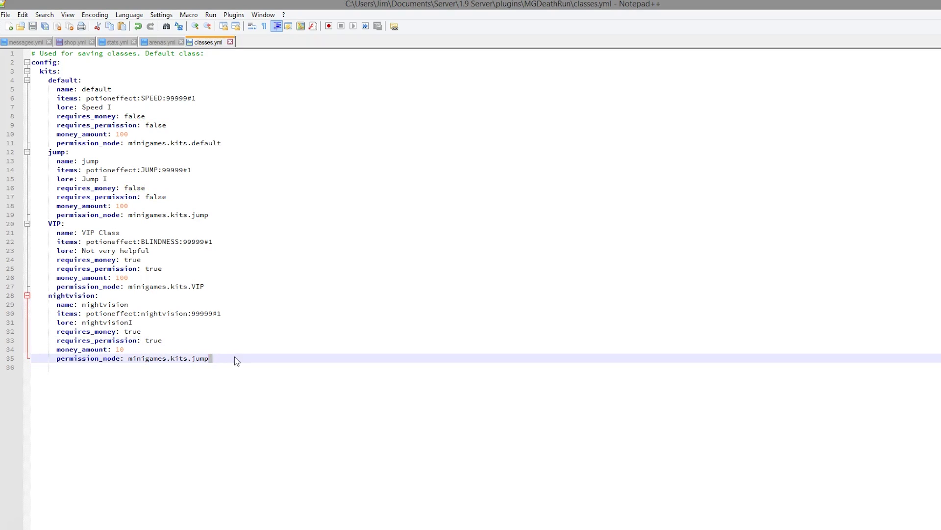
{"action": "double_click", "coordinate": [201, 358]}
{"action": "type", "text": "nightvision"}
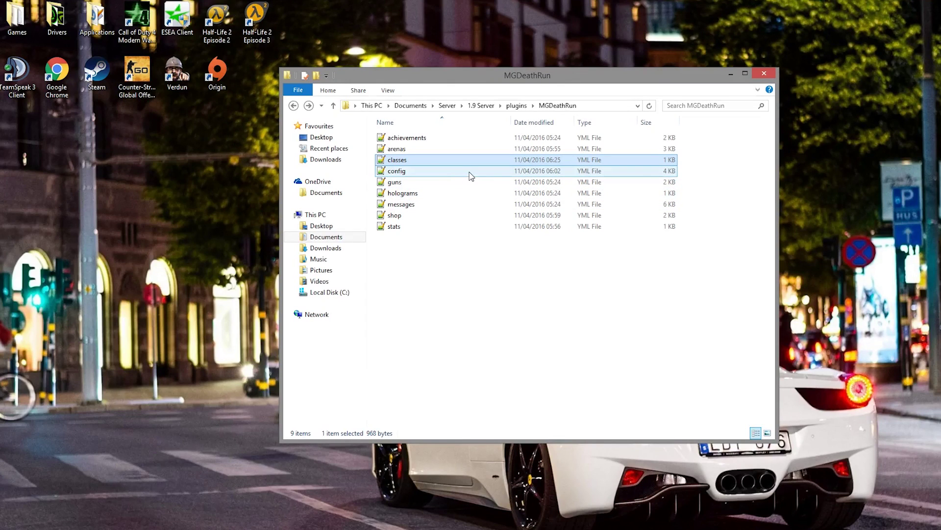
Open the plugin's config file and examine the lobby countdown and the default player limits
{"action": "double_click", "coordinate": [470, 176]}
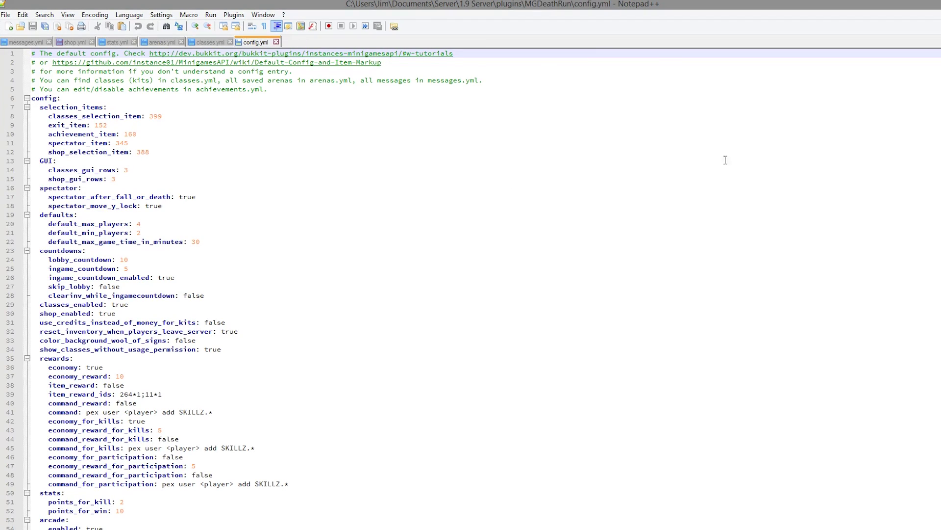
{"action": "scroll", "coordinate": [912, 113], "scroll_direction": "down", "scroll_amount": 20}
{"action": "scroll", "coordinate": [912, 113], "scroll_direction": "up", "scroll_amount": 20}
{"action": "left_click_drag", "start_coordinate": [142, 266], "coordinate": [121, 257]}
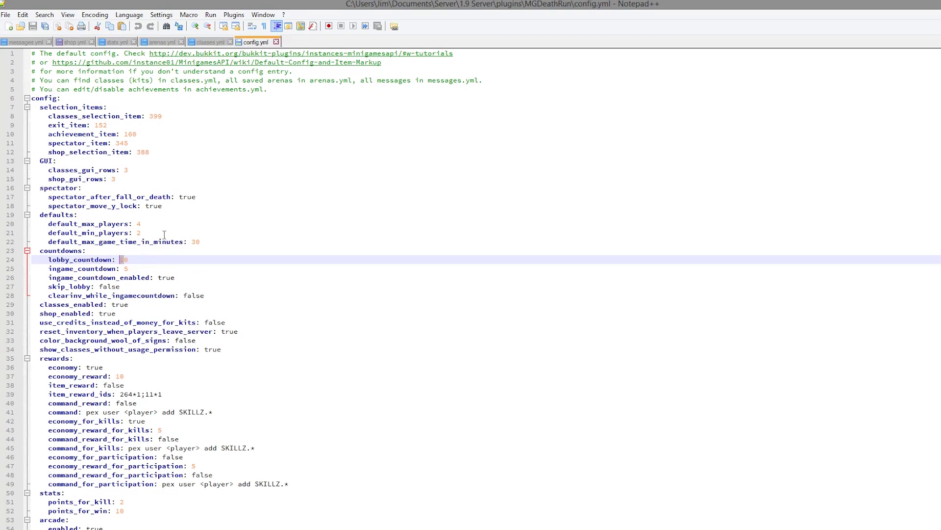
{"action": "left_click_drag", "start_coordinate": [163, 233], "coordinate": [31, 223]}
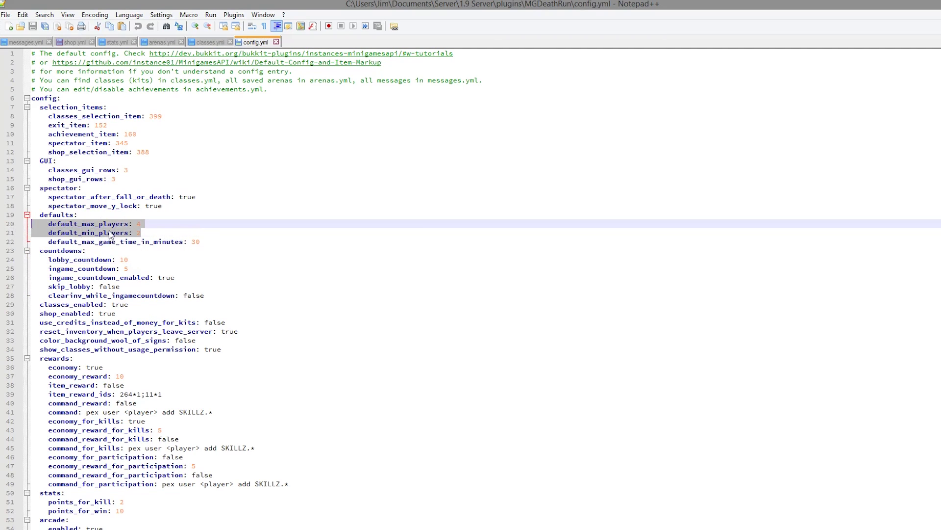
{"action": "left_click", "coordinate": [184, 251]}
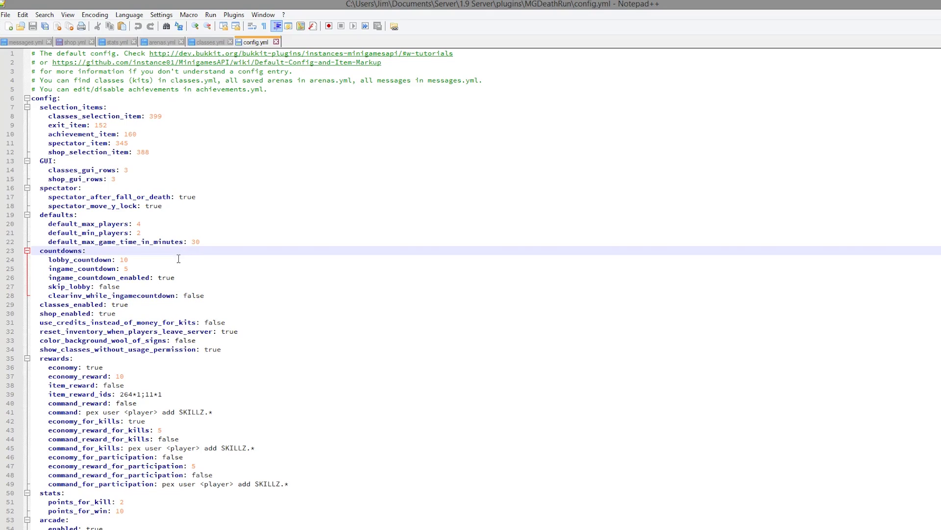
Set default_max_game_time_in_minutes to 2 in the config file
{"action": "left_click_drag", "start_coordinate": [99, 242], "coordinate": [194, 241]}
{"action": "left_click", "coordinate": [207, 248]}
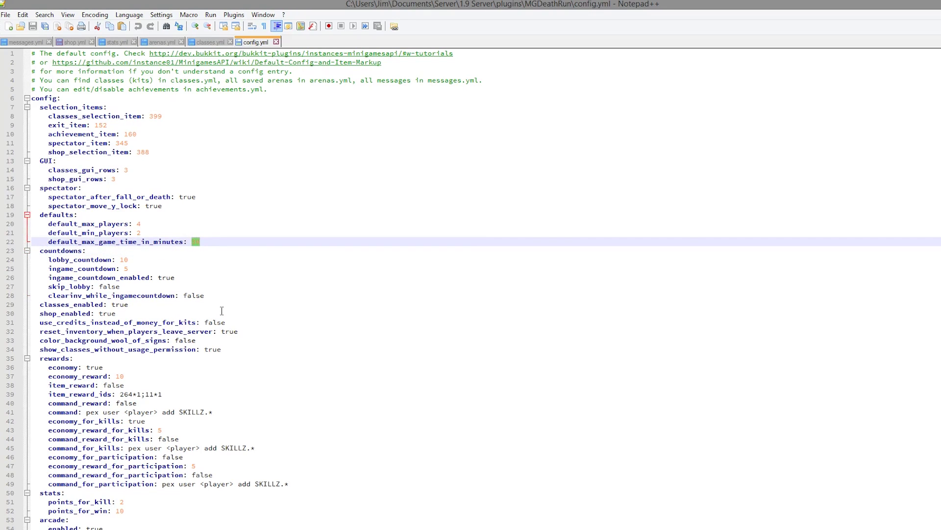
{"action": "type", "text": "2"}
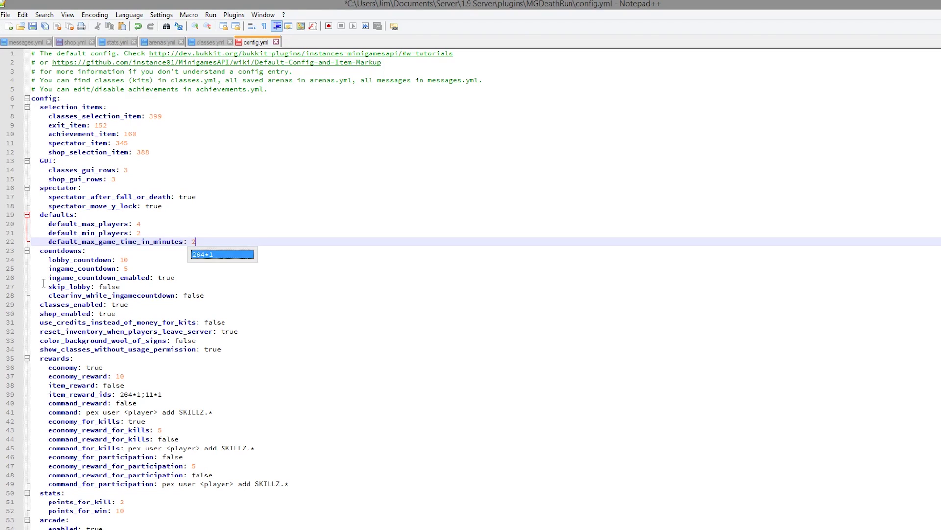
{"action": "left_click", "coordinate": [147, 189]}
Examine the rewards section of the config file, especially the item reward IDs and the economy reward
{"action": "scroll", "coordinate": [162, 218], "scroll_direction": "down", "scroll_amount": 6}
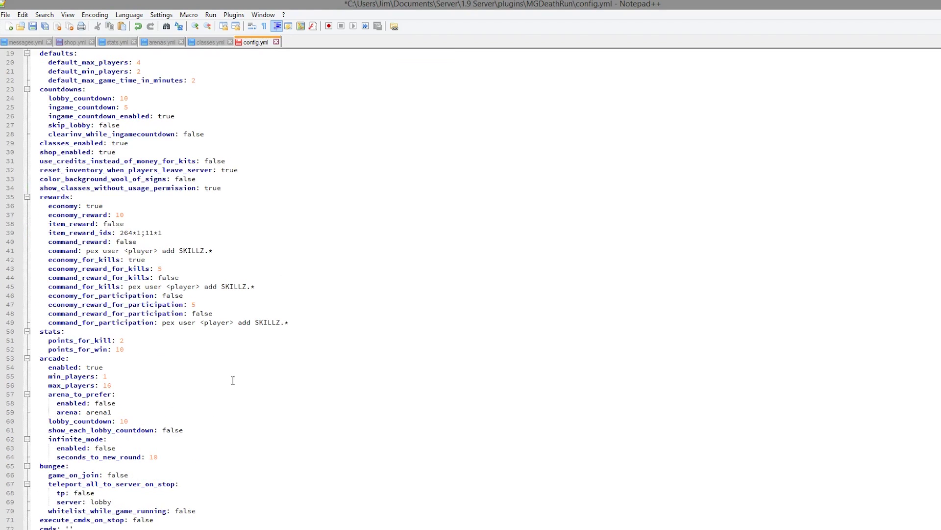
{"action": "scroll", "coordinate": [188, 392], "scroll_direction": "down", "scroll_amount": 4}
{"action": "scroll", "coordinate": [211, 216], "scroll_direction": "up", "scroll_amount": 2}
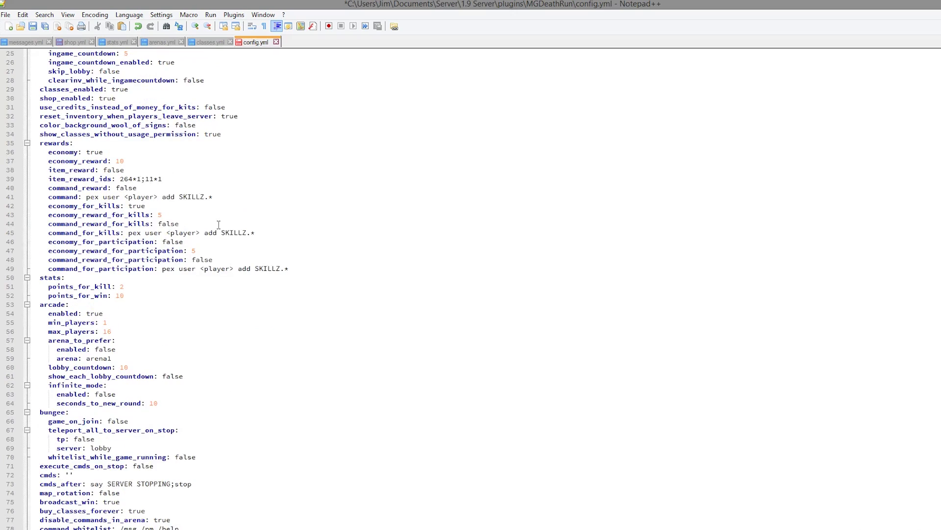
{"action": "left_click_drag", "start_coordinate": [260, 262], "coordinate": [33, 152]}
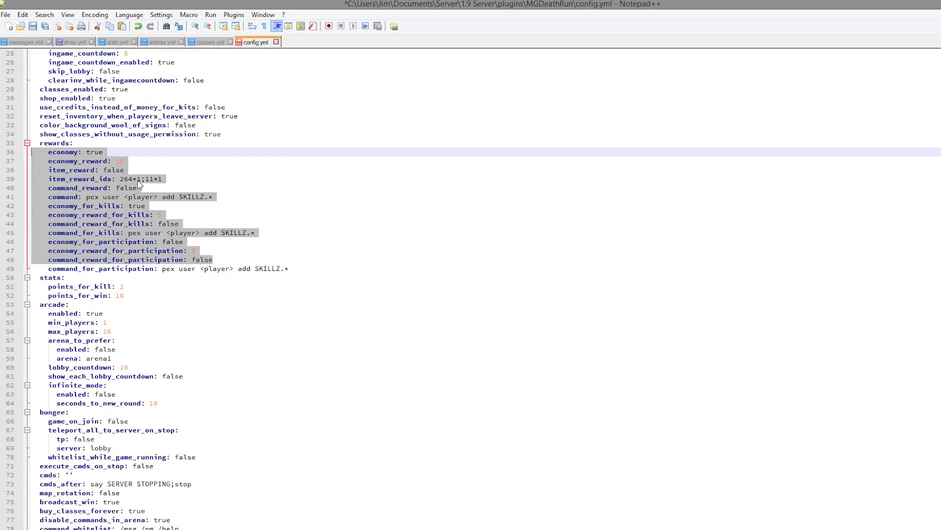
{"action": "left_click", "coordinate": [139, 180]}
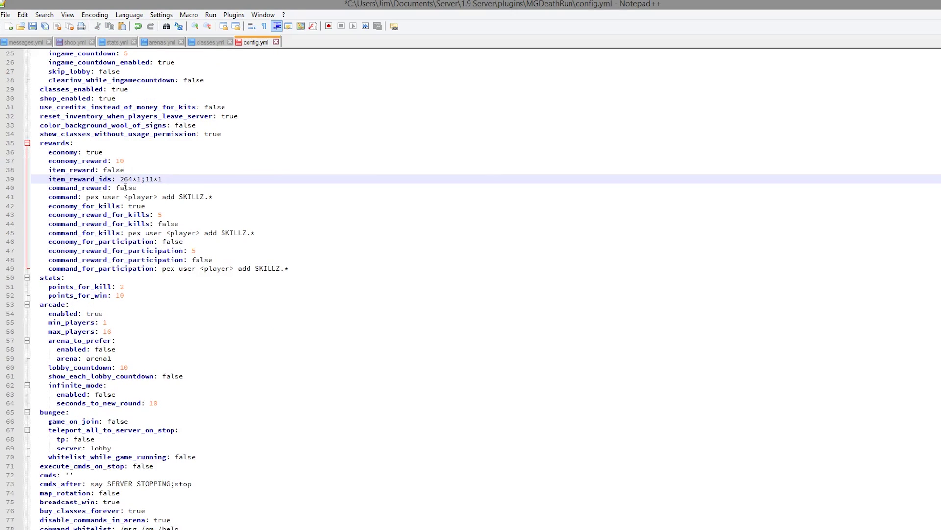
{"action": "left_click", "coordinate": [136, 158]}
{"action": "left_click_drag", "start_coordinate": [137, 158], "coordinate": [86, 161]}
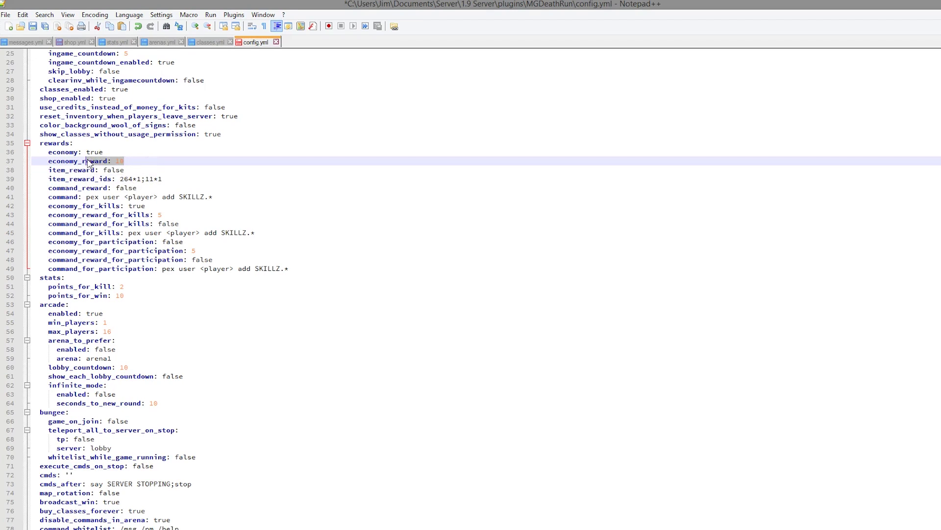
Set both broadcast and spawn_firework under powerup_spawning to true in the config file and save it
{"action": "scroll", "coordinate": [184, 265], "scroll_direction": "down", "scroll_amount": 1}
{"action": "scroll", "coordinate": [173, 243], "scroll_direction": "down", "scroll_amount": 7}
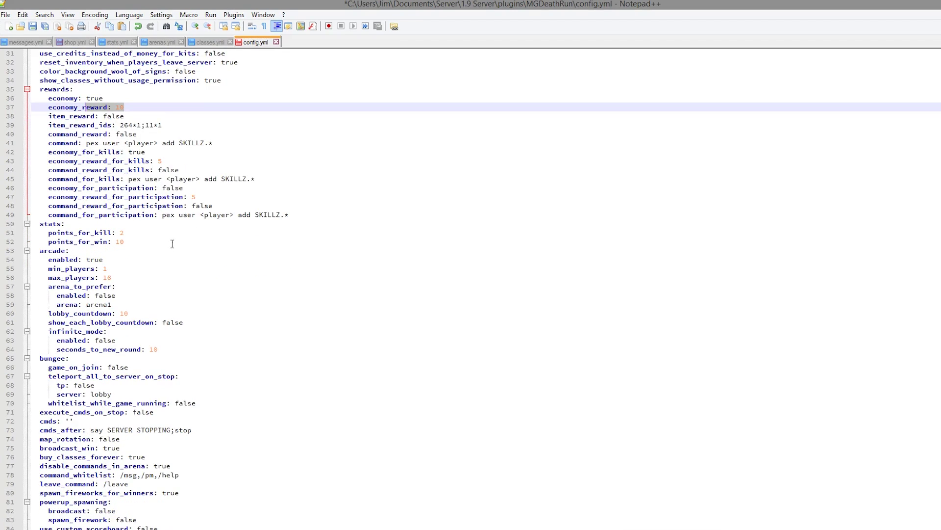
{"action": "scroll", "coordinate": [209, 209], "scroll_direction": "down", "scroll_amount": 3}
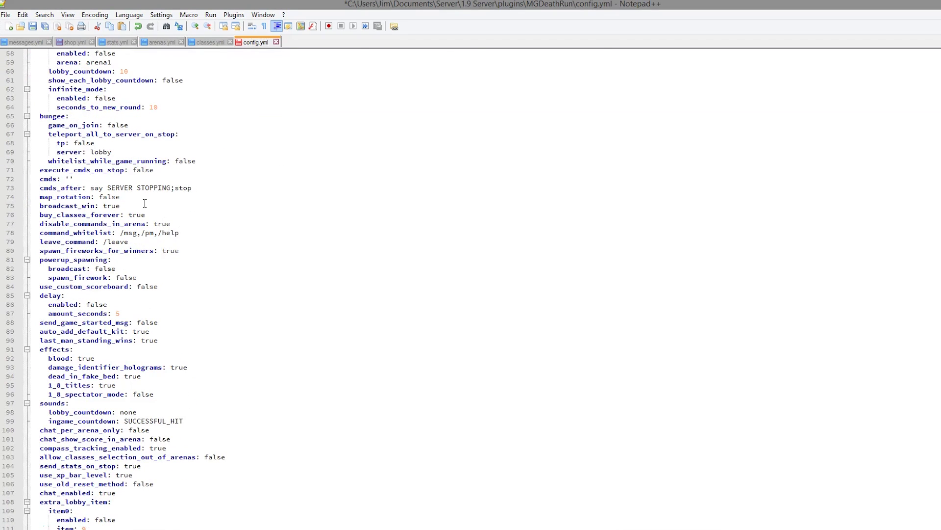
{"action": "left_click_drag", "start_coordinate": [145, 203], "coordinate": [17, 209]}
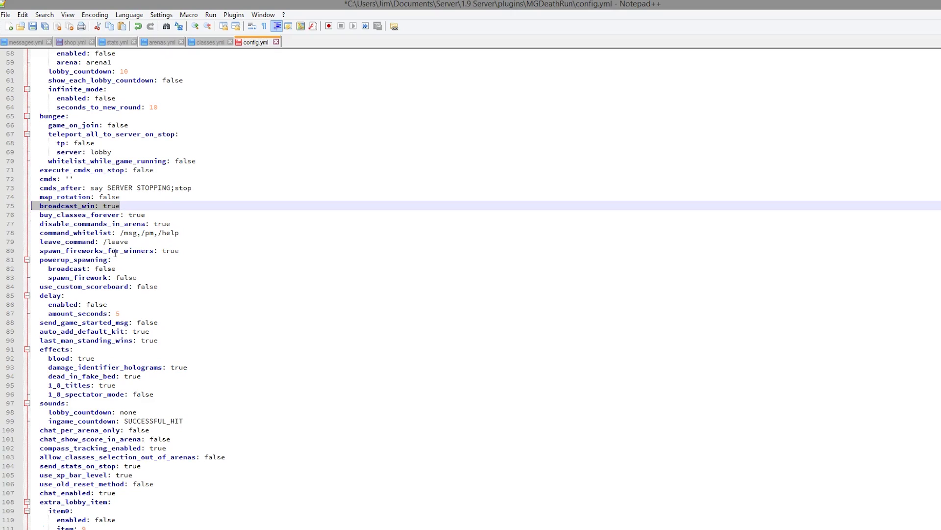
{"action": "left_click_drag", "start_coordinate": [137, 278], "coordinate": [58, 279]}
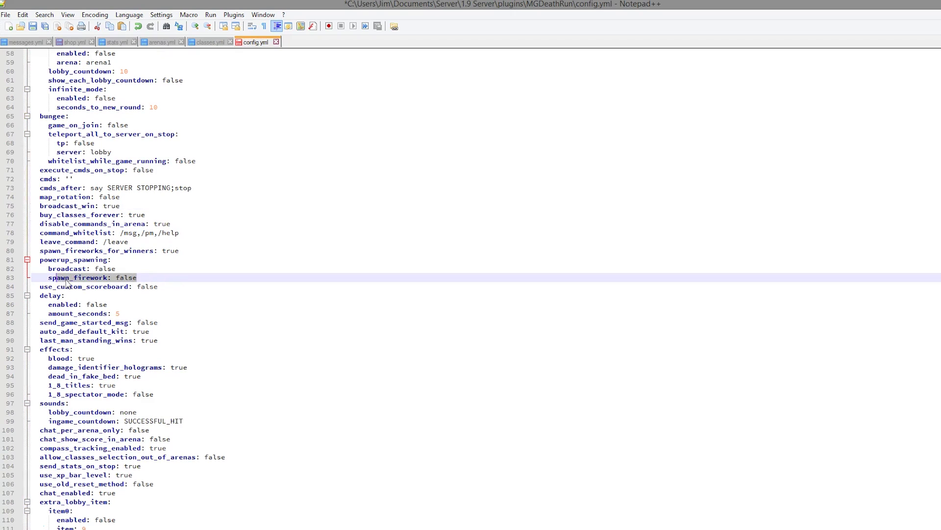
{"action": "left_click", "coordinate": [138, 277]}
{"action": "left_click_drag", "start_coordinate": [139, 277], "coordinate": [95, 269]}
{"action": "type", "text": "true"}
{"action": "type", "text": "tr"}
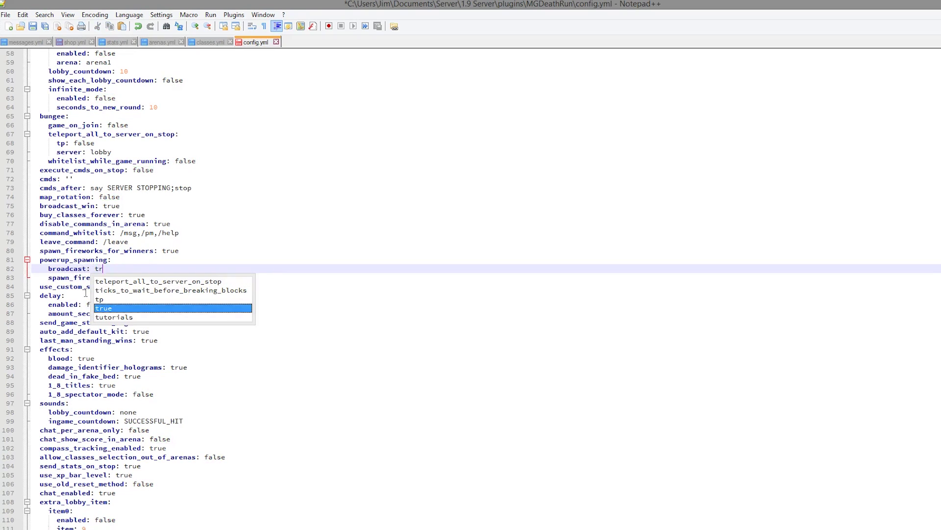
{"action": "type", "text": "ue"}
{"action": "key", "text": "ctrl+s"}
{"action": "left_click", "coordinate": [203, 403]}
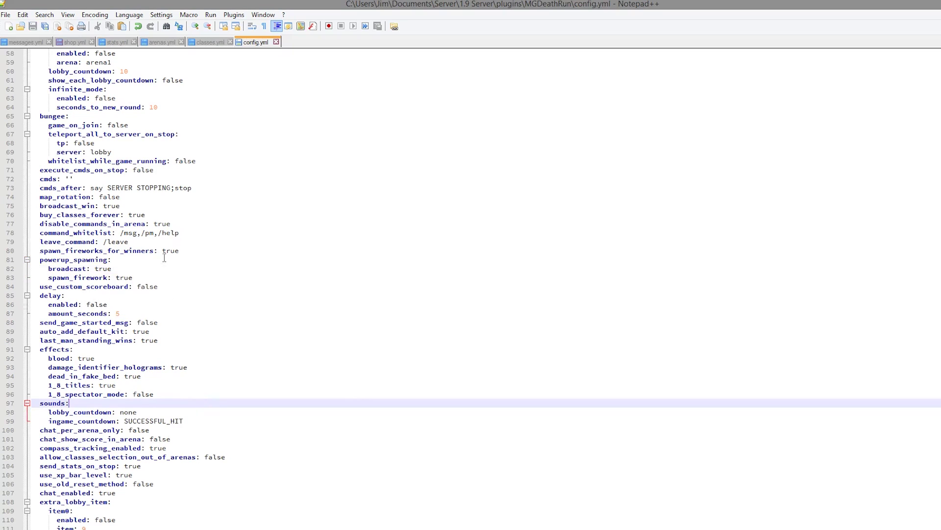
Examine the effects, sounds and chat settings of the config file, as well as the GUI row settings near its beginning
{"action": "scroll", "coordinate": [167, 259], "scroll_direction": "down", "scroll_amount": 4}
{"action": "left_click_drag", "start_coordinate": [110, 251], "coordinate": [2, 241]}
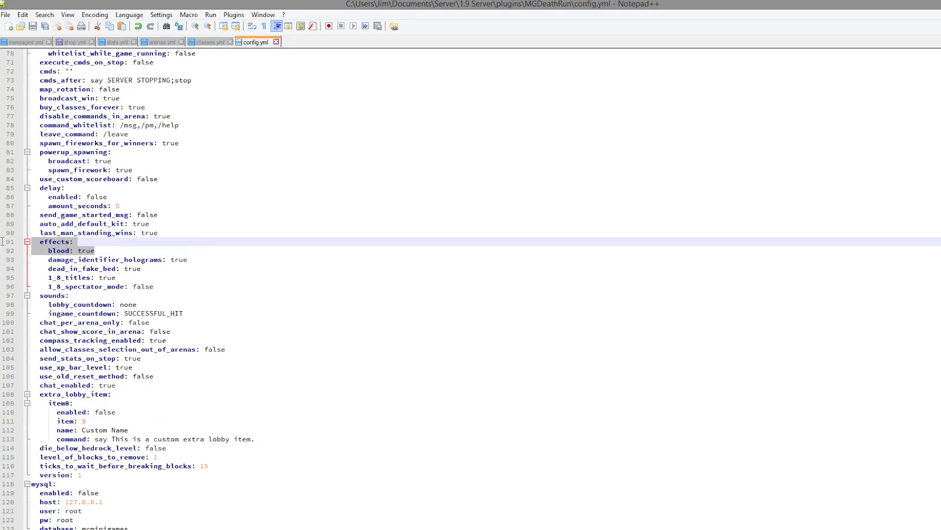
{"action": "scroll", "coordinate": [201, 258], "scroll_direction": "down", "scroll_amount": 1}
{"action": "left_click_drag", "start_coordinate": [216, 312], "coordinate": [96, 287]}
{"action": "left_click_drag", "start_coordinate": [157, 377], "coordinate": [48, 251]}
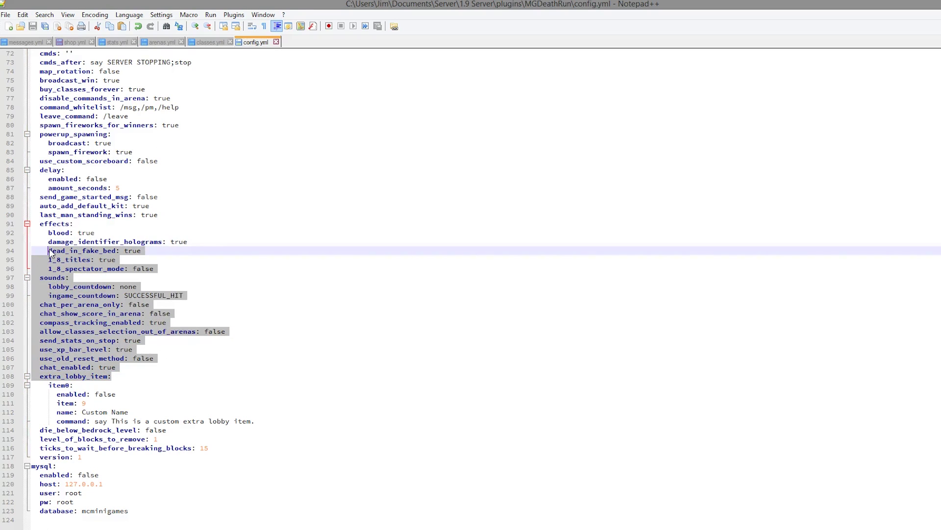
{"action": "left_click", "coordinate": [98, 332]}
{"action": "scroll", "coordinate": [176, 466], "scroll_direction": "up", "scroll_amount": 10}
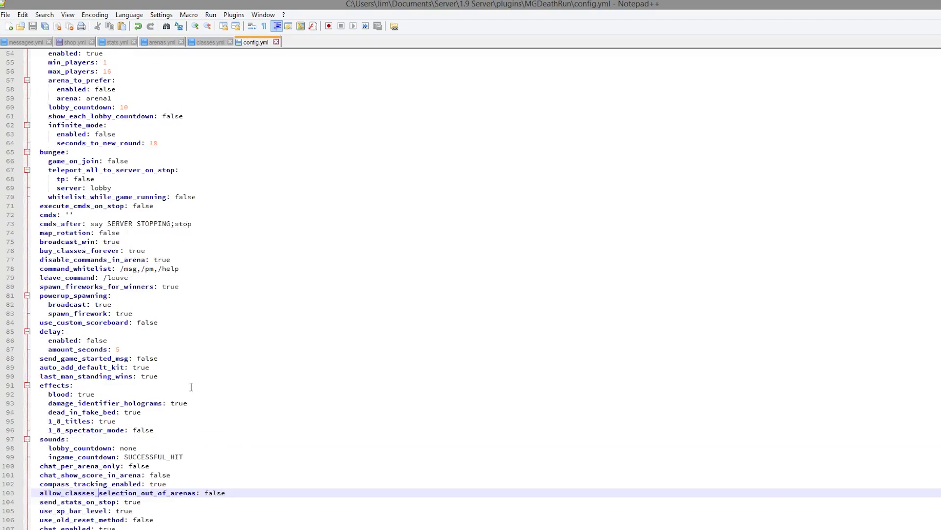
{"action": "scroll", "coordinate": [201, 378], "scroll_direction": "up", "scroll_amount": 6}
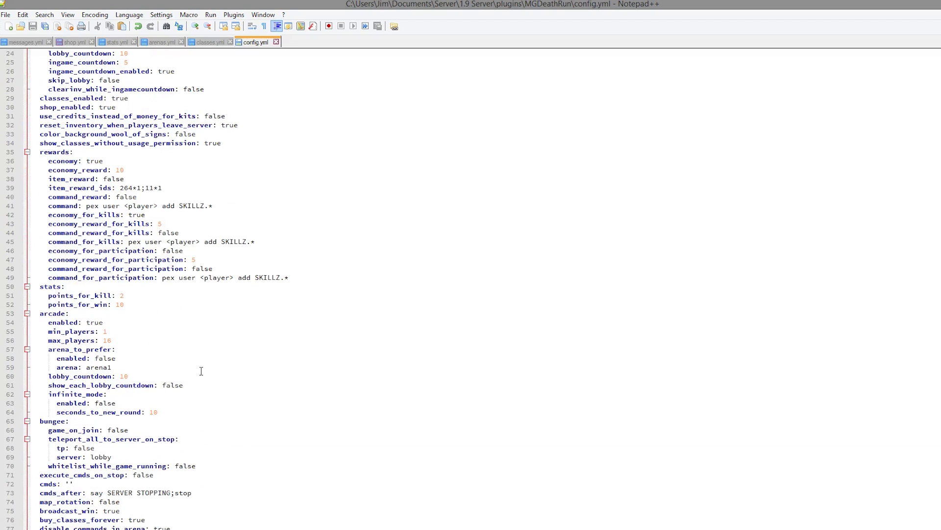
{"action": "scroll", "coordinate": [201, 370], "scroll_direction": "up", "scroll_amount": 4}
{"action": "scroll", "coordinate": [212, 363], "scroll_direction": "up", "scroll_amount": 4}
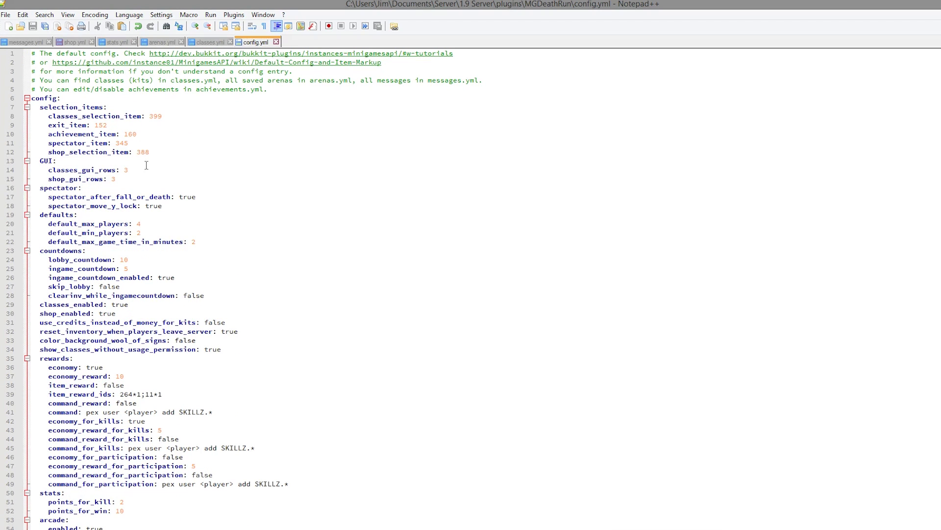
{"action": "left_click_drag", "start_coordinate": [173, 176], "coordinate": [7, 165]}
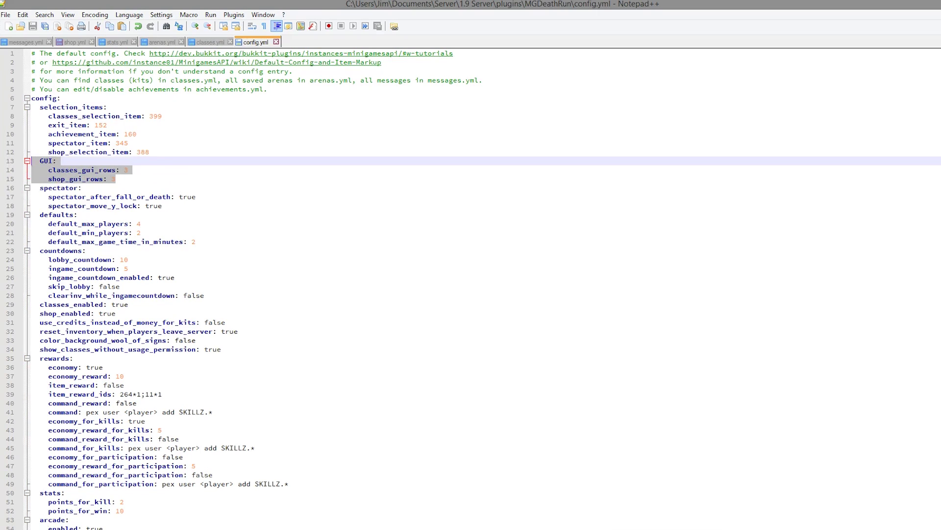
{"action": "left_click", "coordinate": [102, 188]}
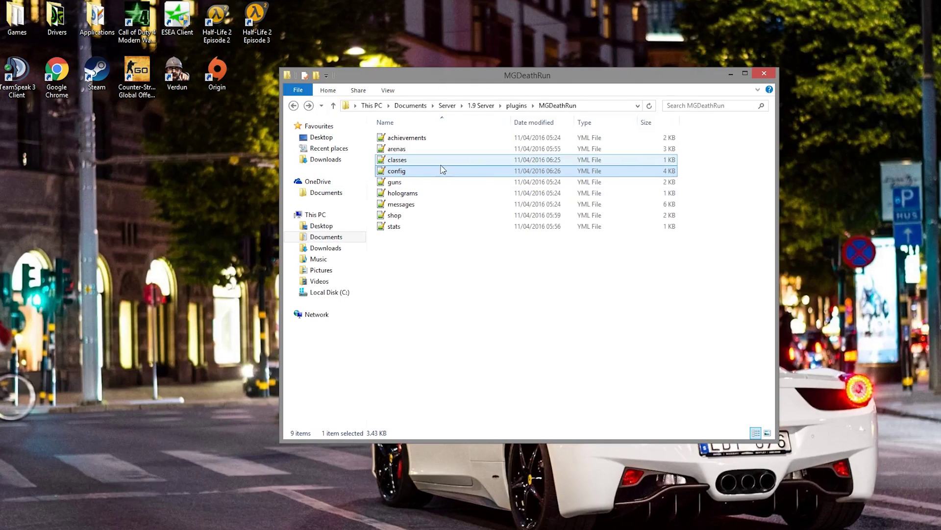
Open the plugin's messages file and examine the sign texts and the translatable chat messages
{"action": "double_click", "coordinate": [427, 206]}
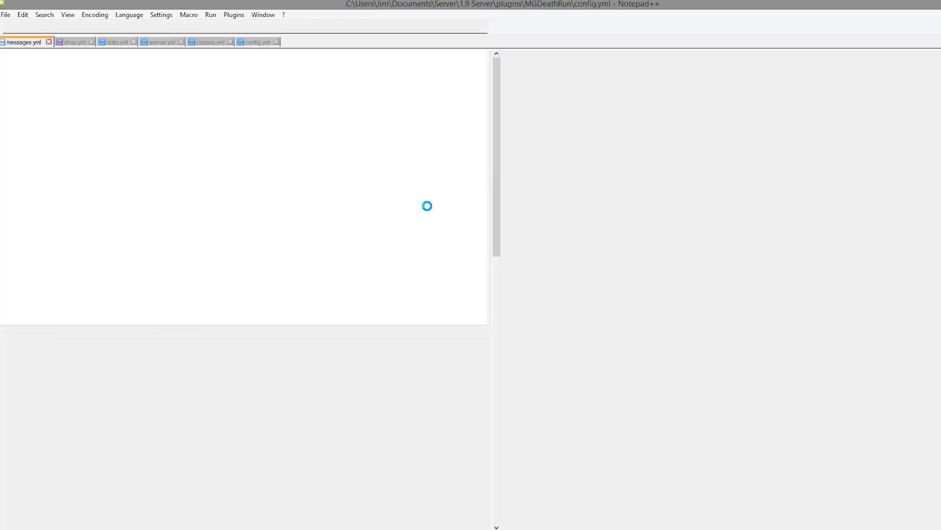
{"action": "scroll", "coordinate": [426, 347], "scroll_direction": "down", "scroll_amount": 2}
{"action": "left_click_drag", "start_coordinate": [382, 484], "coordinate": [245, 4]}
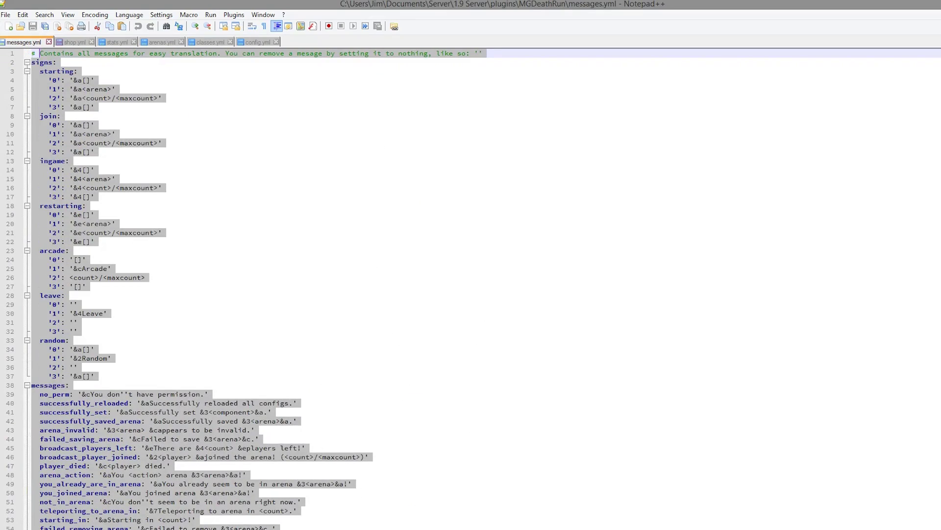
{"action": "left_click", "coordinate": [222, 187]}
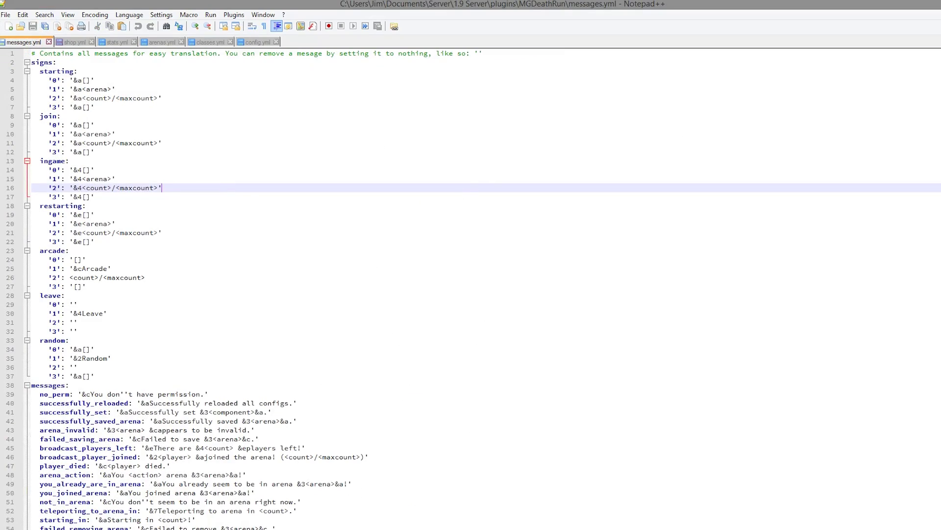
{"action": "left_click_drag", "start_coordinate": [940, 142], "coordinate": [940, 431]}
{"action": "left_click_drag", "start_coordinate": [294, 465], "coordinate": [161, 252]}
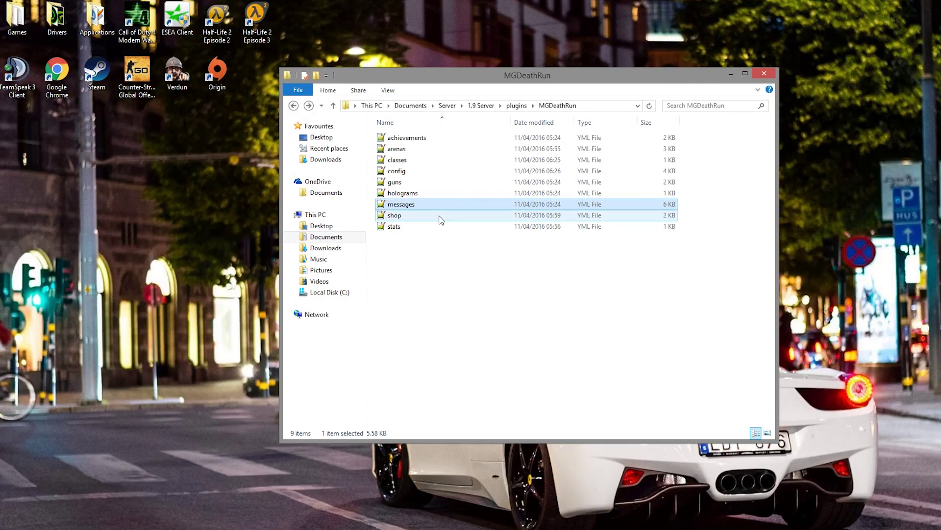
Open the plugin's shop file and examine the coin boost items, especially their money amounts, permission requirements and icon IDs
{"action": "double_click", "coordinate": [441, 216]}
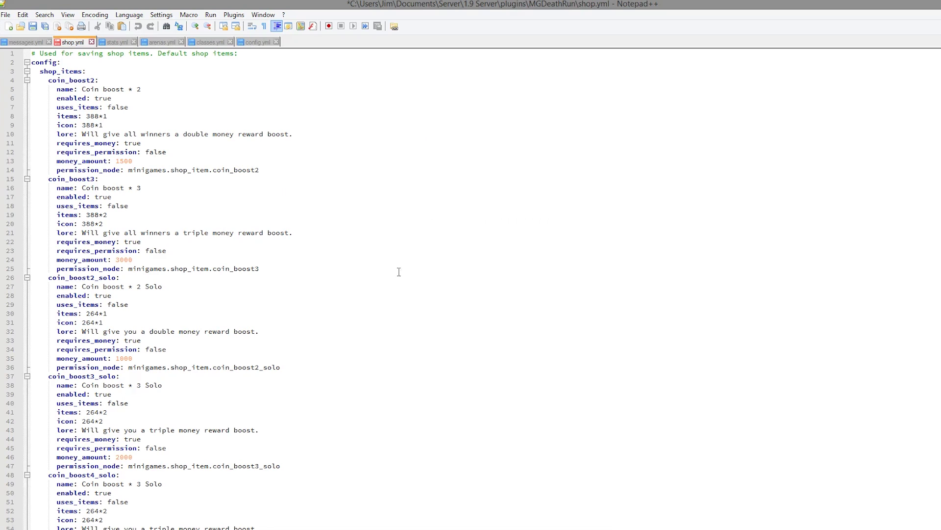
{"action": "scroll", "coordinate": [391, 283], "scroll_direction": "down", "scroll_amount": 2}
{"action": "left_click_drag", "start_coordinate": [344, 440], "coordinate": [2, 49]}
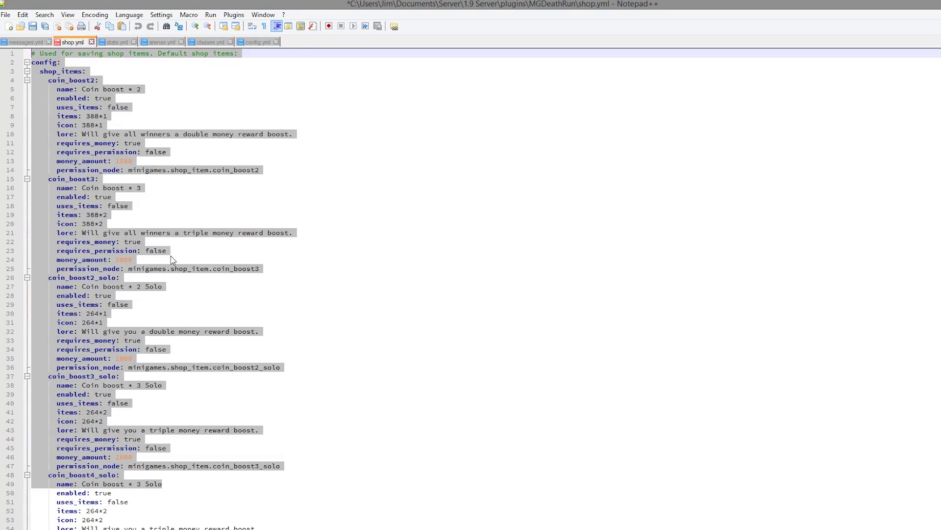
{"action": "left_click", "coordinate": [49, 105]}
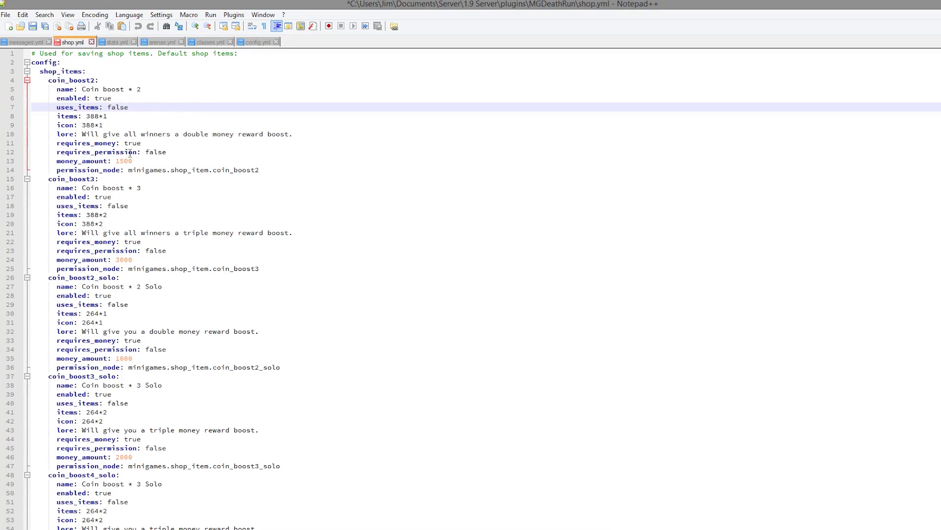
{"action": "left_click_drag", "start_coordinate": [162, 168], "coordinate": [58, 163]}
{"action": "left_click", "coordinate": [180, 161]}
{"action": "left_click_drag", "start_coordinate": [166, 152], "coordinate": [95, 126]}
{"action": "left_click", "coordinate": [137, 122]}
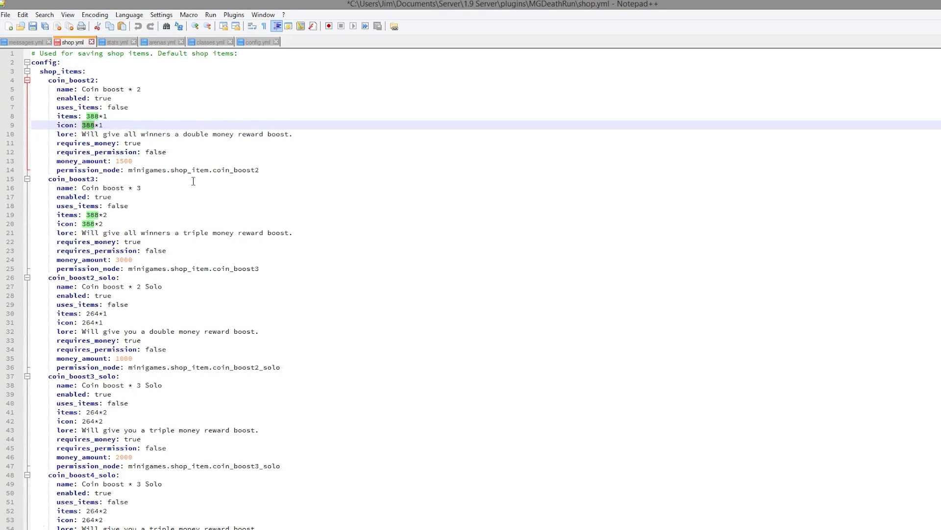
{"action": "scroll", "coordinate": [193, 181], "scroll_direction": "down", "scroll_amount": 2}
{"action": "left_click_drag", "start_coordinate": [95, 376], "coordinate": [82, 376]}
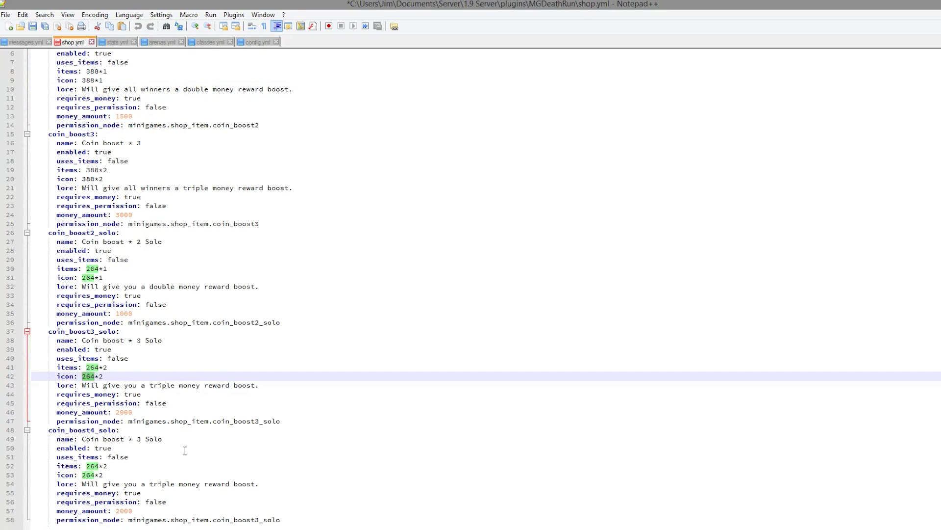
{"action": "left_click", "coordinate": [165, 475]}
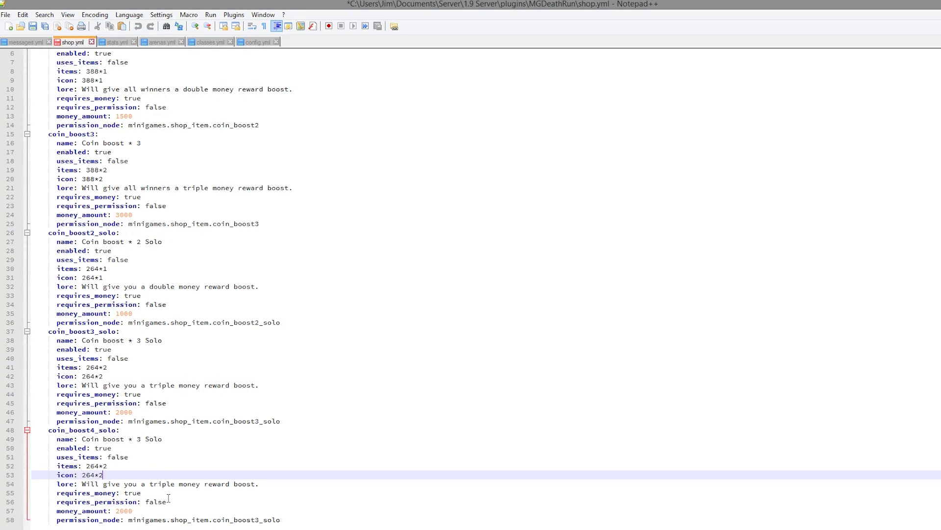
{"action": "scroll", "coordinate": [101, 363], "scroll_direction": "up", "scroll_amount": 2}
{"action": "left_click_drag", "start_coordinate": [147, 403], "coordinate": [49, 91]}
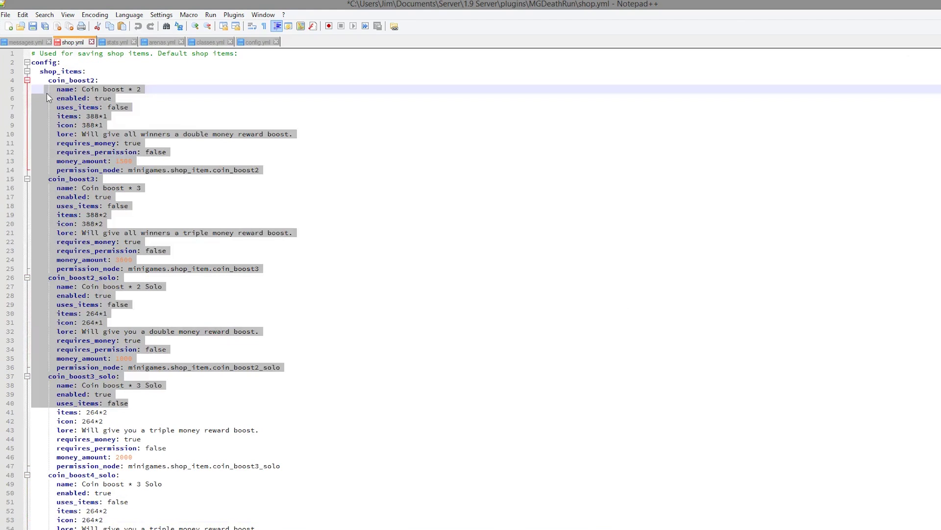
Duplicate the whole coin_boost4_solo entry on a new line at the end of the shop file
{"action": "scroll", "coordinate": [256, 333], "scroll_direction": "down", "scroll_amount": 2}
{"action": "left_click_drag", "start_coordinate": [287, 519], "coordinate": [2, 435]}
{"action": "key", "text": "ctrl+c"}
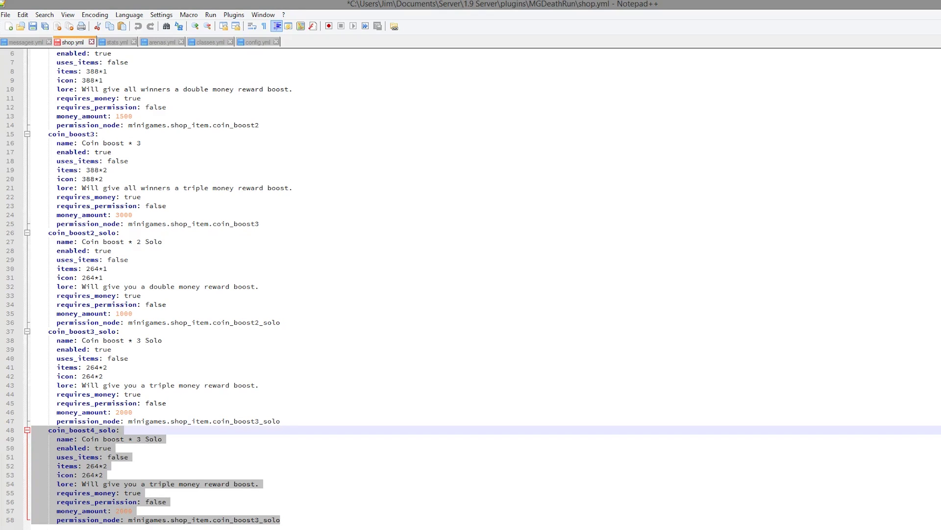
{"action": "left_click", "coordinate": [323, 522]}
{"action": "key", "text": "Return"}
{"action": "key", "text": "ctrl+v"}
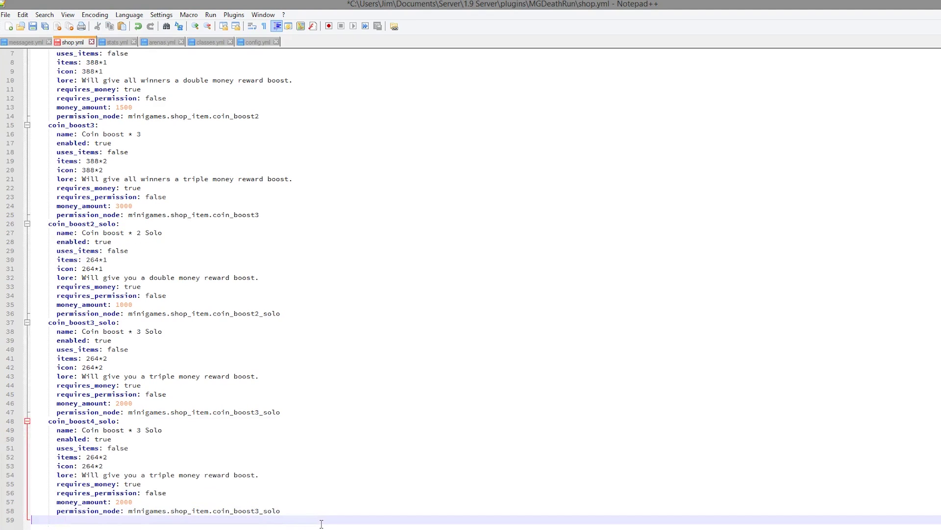
Rename the duplicated shop entry to coin_boost5_solo and set its name to Coin boost * 5 Solo
{"action": "left_click_drag", "start_coordinate": [90, 431], "coordinate": [95, 431]}
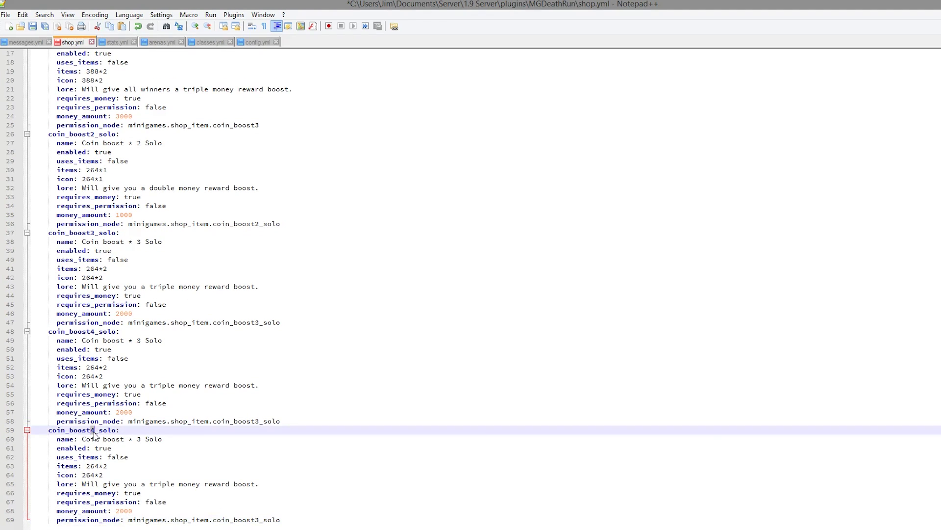
{"action": "type", "text": "5"}
{"action": "left_click", "coordinate": [154, 478]}
{"action": "left_click", "coordinate": [142, 439]}
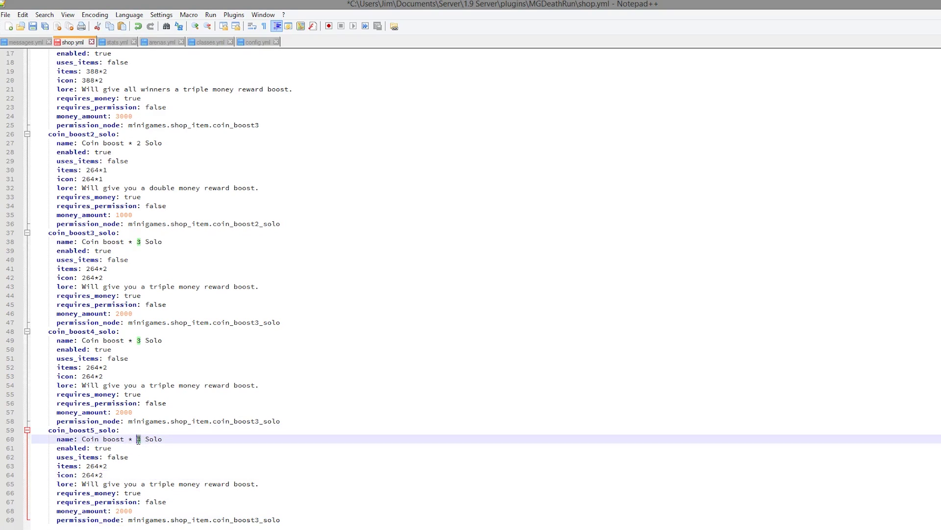
{"action": "key", "text": "BackSpace"}
{"action": "type", "text": "5"}
Set the item ID to 5 in both the items and icon fields of coin_boost5_solo
{"action": "double_click", "coordinate": [104, 466]}
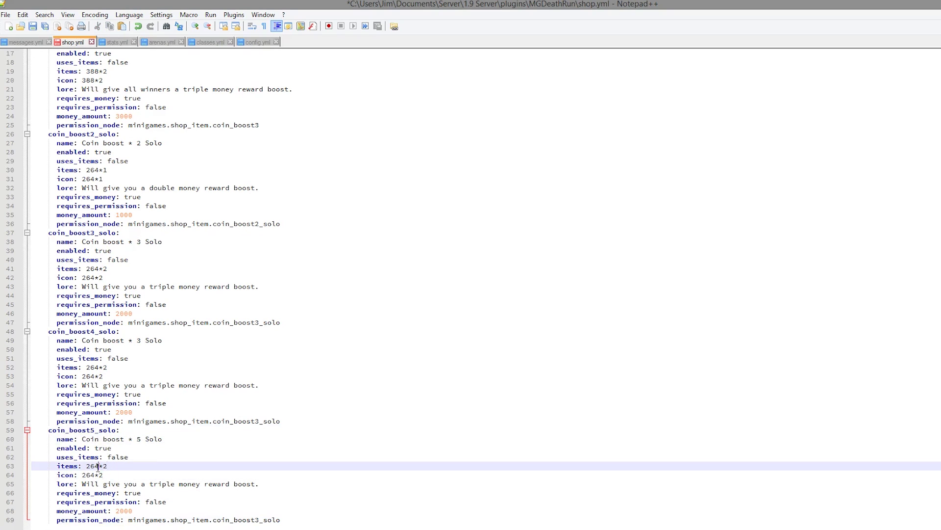
{"action": "double_click", "coordinate": [93, 466]}
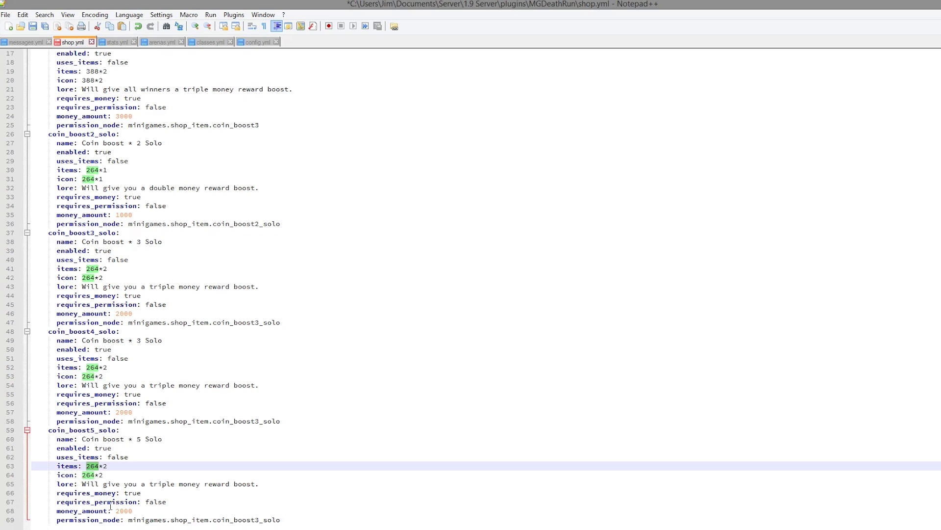
{"action": "type", "text": "5"}
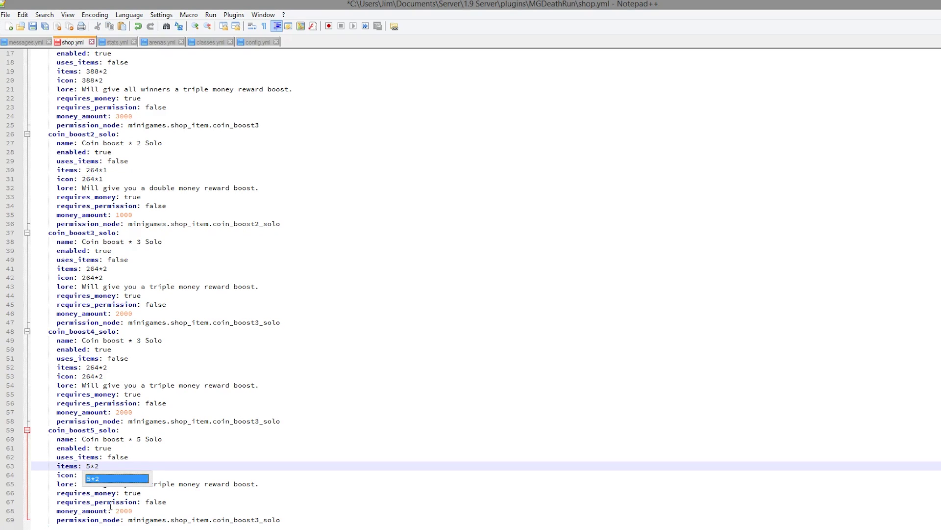
{"action": "left_click", "coordinate": [191, 475]}
{"action": "double_click", "coordinate": [87, 474]}
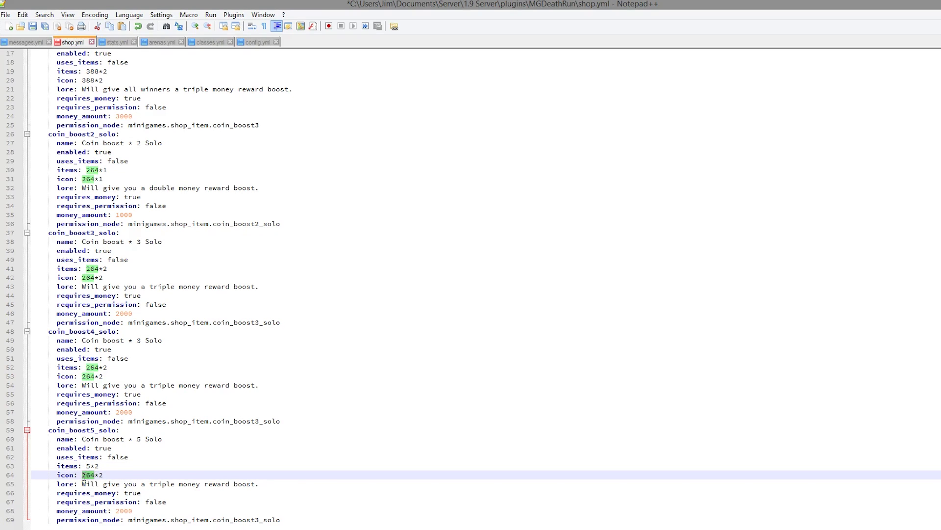
{"action": "type", "text": "5"}
Overwrite part of the word "triple" in the lore text of coin_boost5_solo with dsa
{"action": "left_click", "coordinate": [228, 494]}
{"action": "left_click_drag", "start_coordinate": [179, 483], "coordinate": [159, 484]}
{"action": "type", "text": "dsa"}
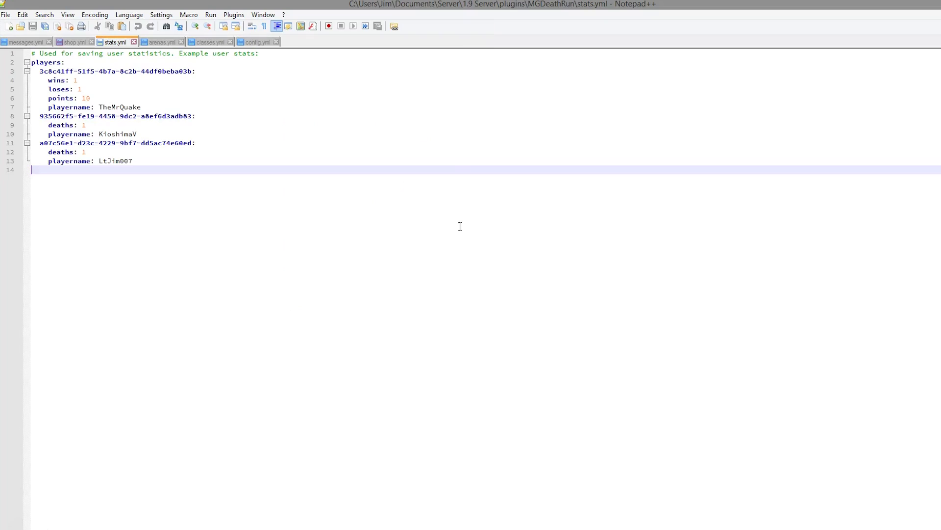
Open the plugin's stats file and set the deaths of the last listed player to 0
{"action": "left_click_drag", "start_coordinate": [282, 208], "coordinate": [39, 72]}
{"action": "left_click", "coordinate": [232, 181]}
{"action": "left_click_drag", "start_coordinate": [210, 175], "coordinate": [22, 92]}
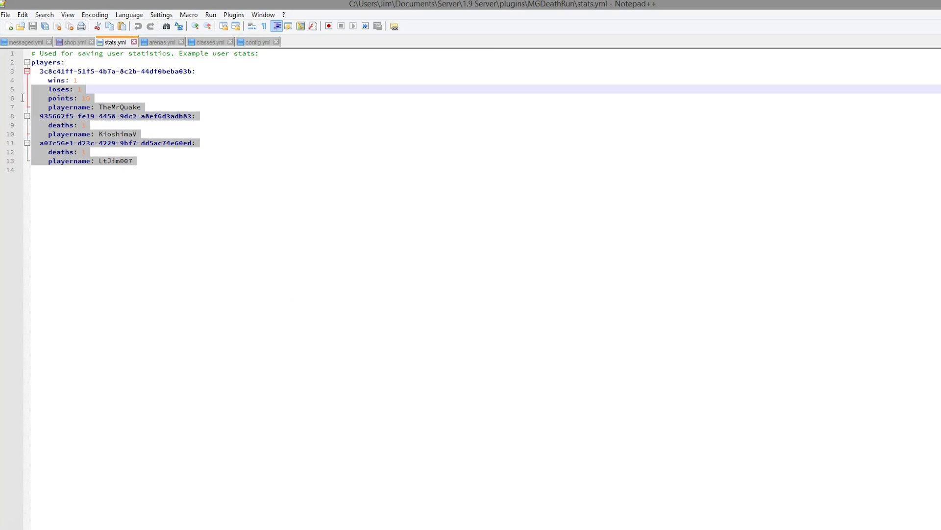
{"action": "left_click", "coordinate": [122, 146]}
{"action": "left_click", "coordinate": [123, 150]}
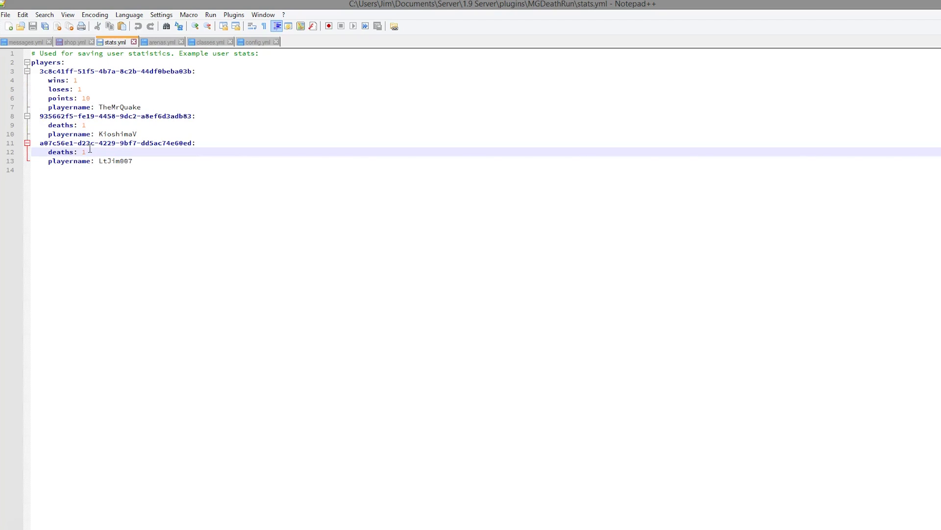
{"action": "key", "text": "BackSpace"}
{"action": "type", "text": "0"}
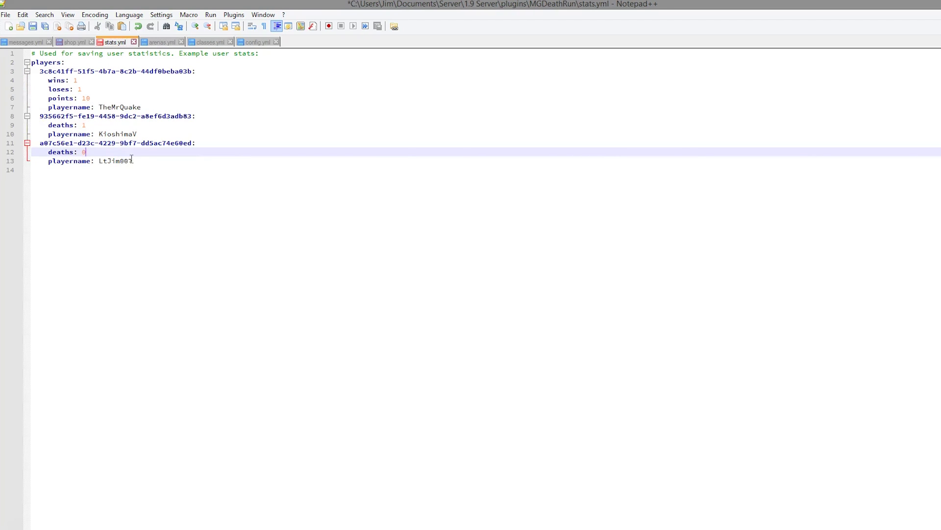
Set the first listed player's wins to 1000 in the stats file, and return to the MGDeathRun folder with all its files selected
{"action": "left_click", "coordinate": [159, 72]}
{"action": "left_click", "coordinate": [138, 81]}
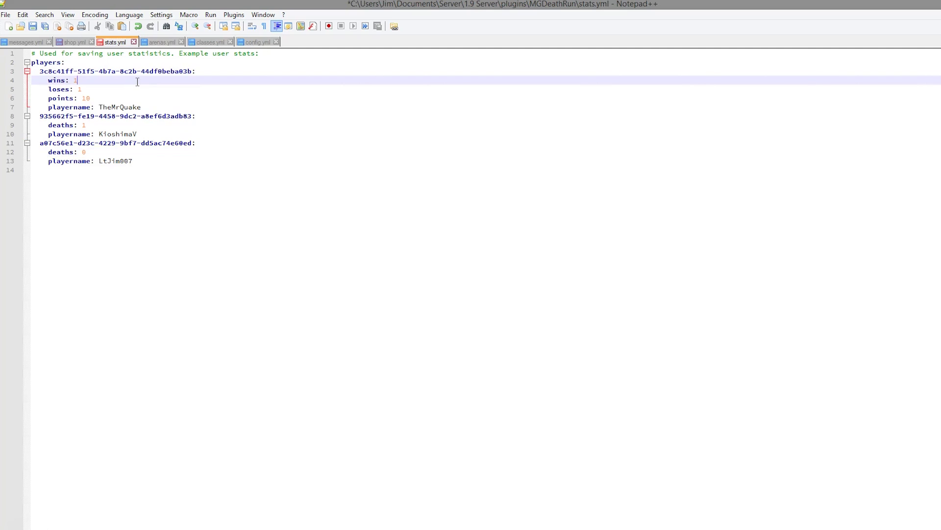
{"action": "type", "text": "000"}
{"action": "left_click", "coordinate": [939, 3]}
{"action": "left_click_drag", "start_coordinate": [587, 340], "coordinate": [392, 92]}
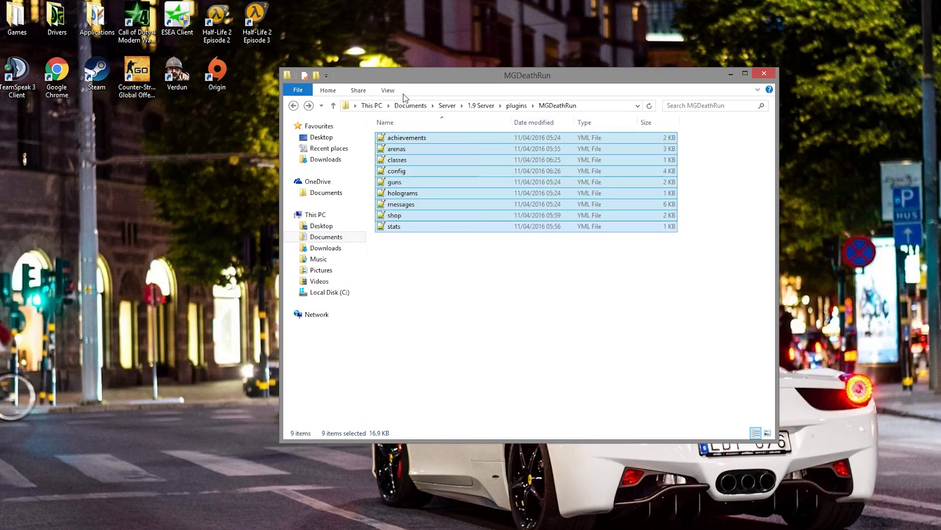